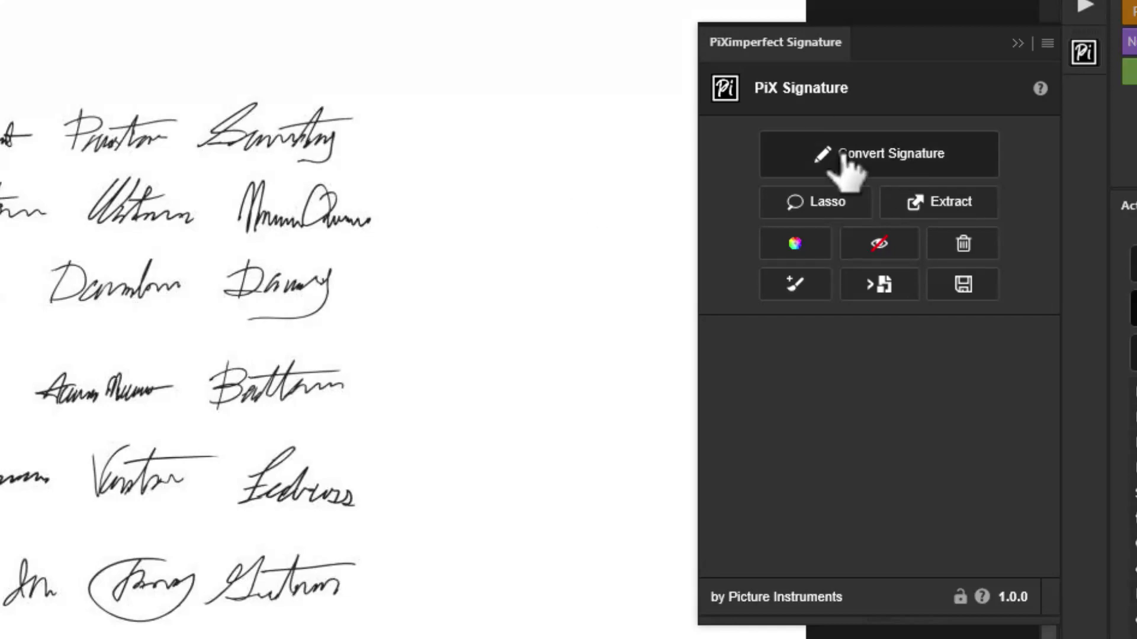
Step: Recolour the signatures blue (007eff) and lasso-extract the underlined one onto transparency
left_click(891, 266)
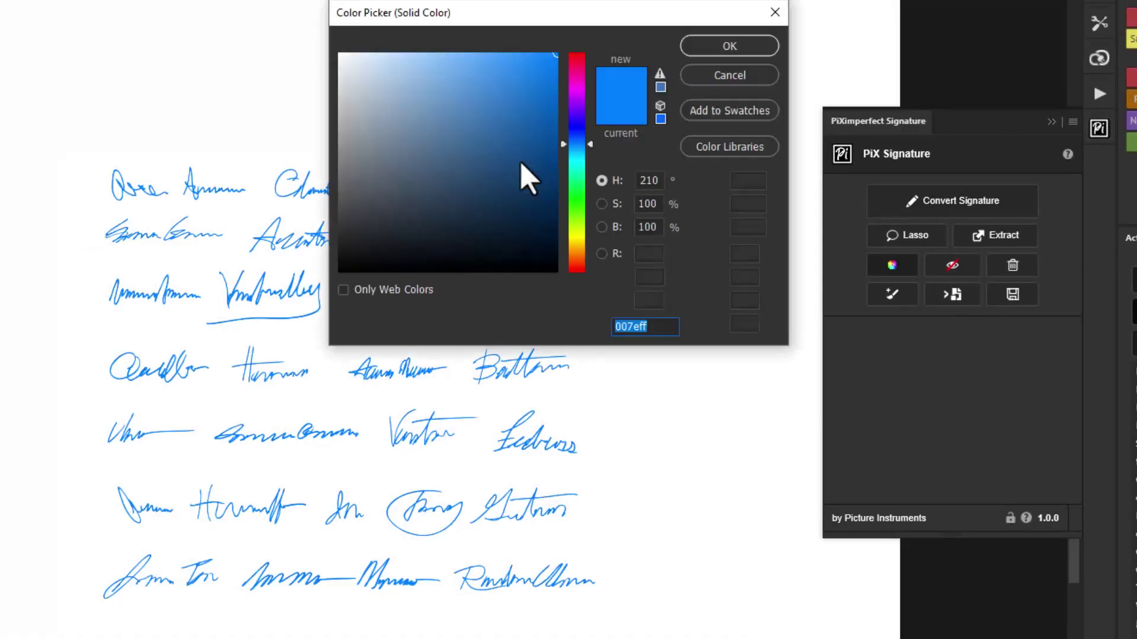
left_click_drag(577, 248, 589, 133)
key("Return")
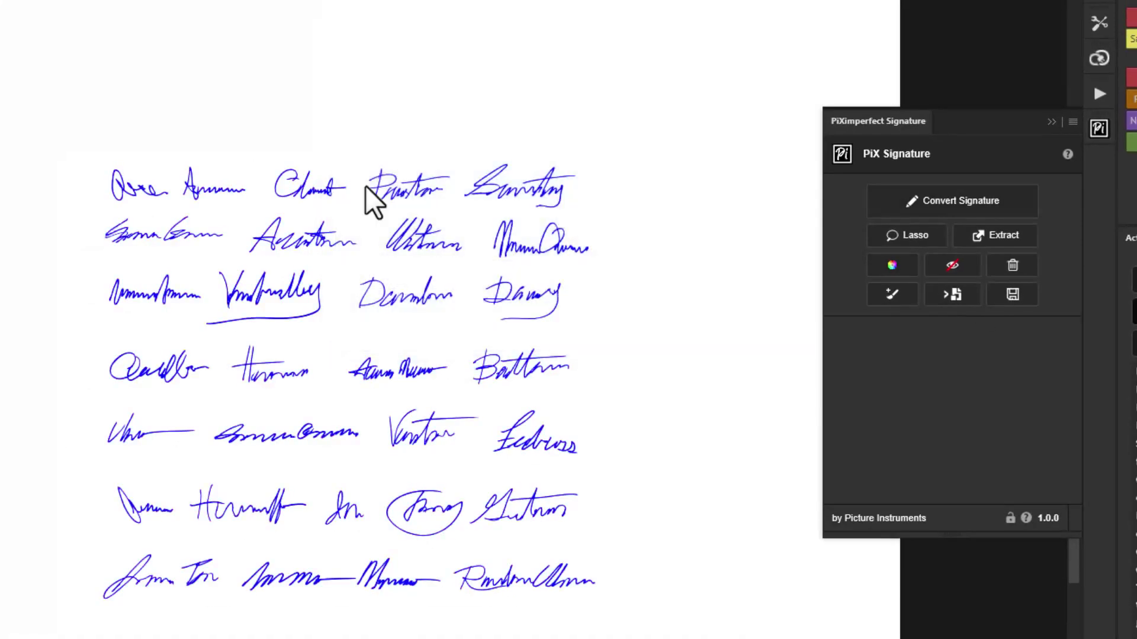
mouse_move(294, 199)
left_mouse_down()
mouse_move(46, 322)
mouse_move(254, 208)
left_mouse_up()
left_click(977, 234)
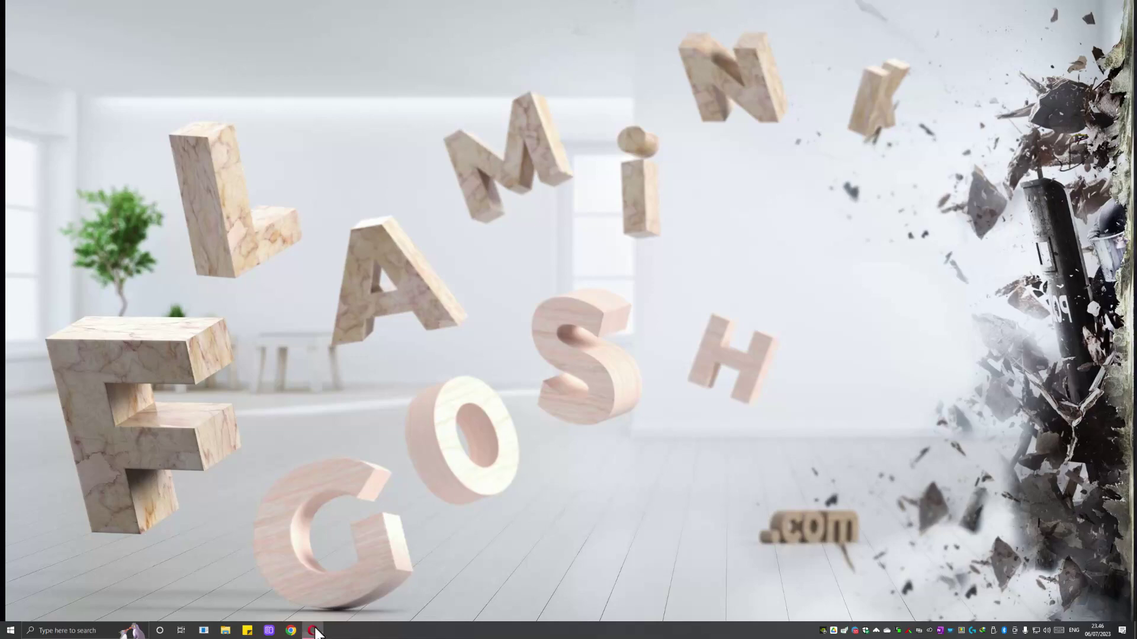
Step: Maximise Opera and play the FREE Plugin signature video on YouTube
left_click(316, 632)
left_click(1030, 49)
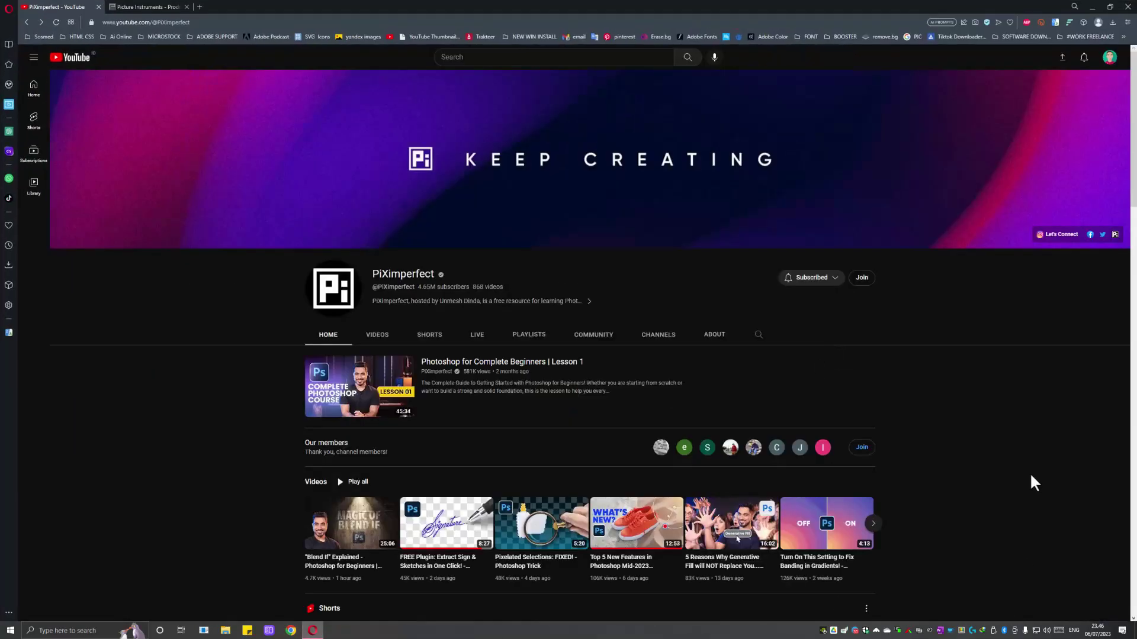
scroll(1030, 483, "down", 2)
scroll(1030, 484, "down", 4)
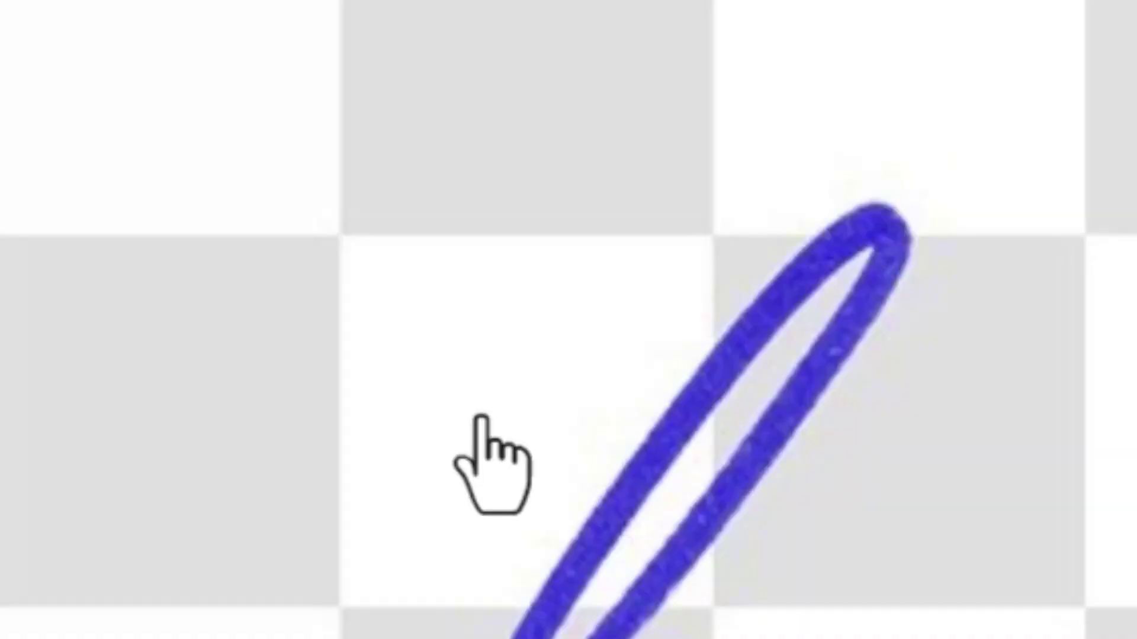
left_click(481, 417)
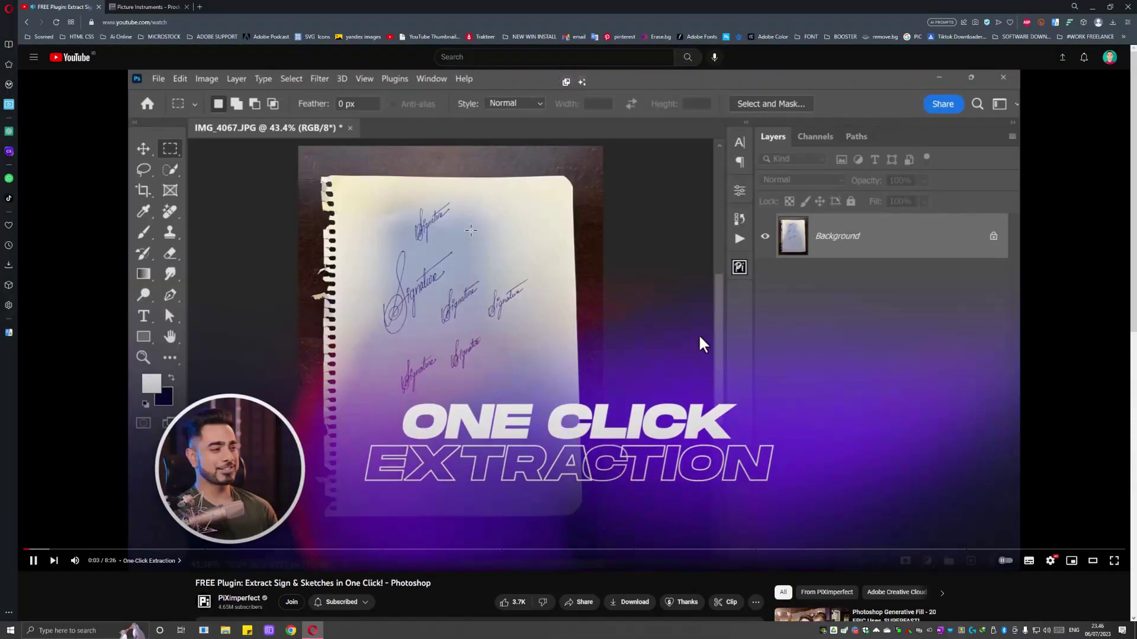
Step: Follow the pinned pix.live/signature link and install the plugin via Creative Cloud Desktop
scroll(198, 396, "down", 6)
scroll(109, 389, "down", 2)
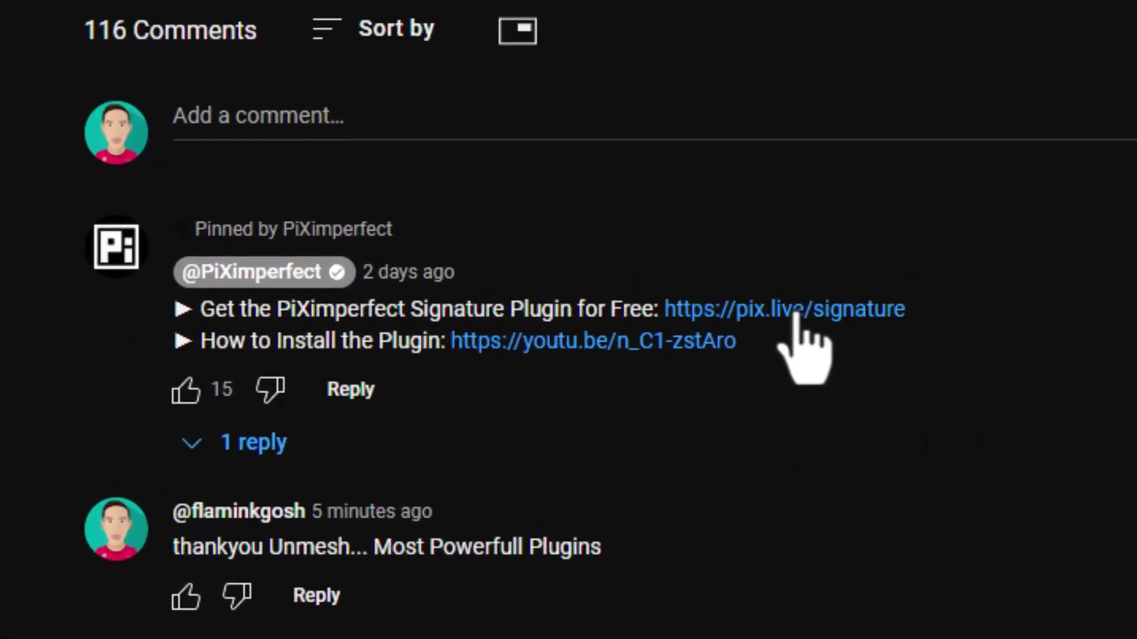
left_click(835, 313)
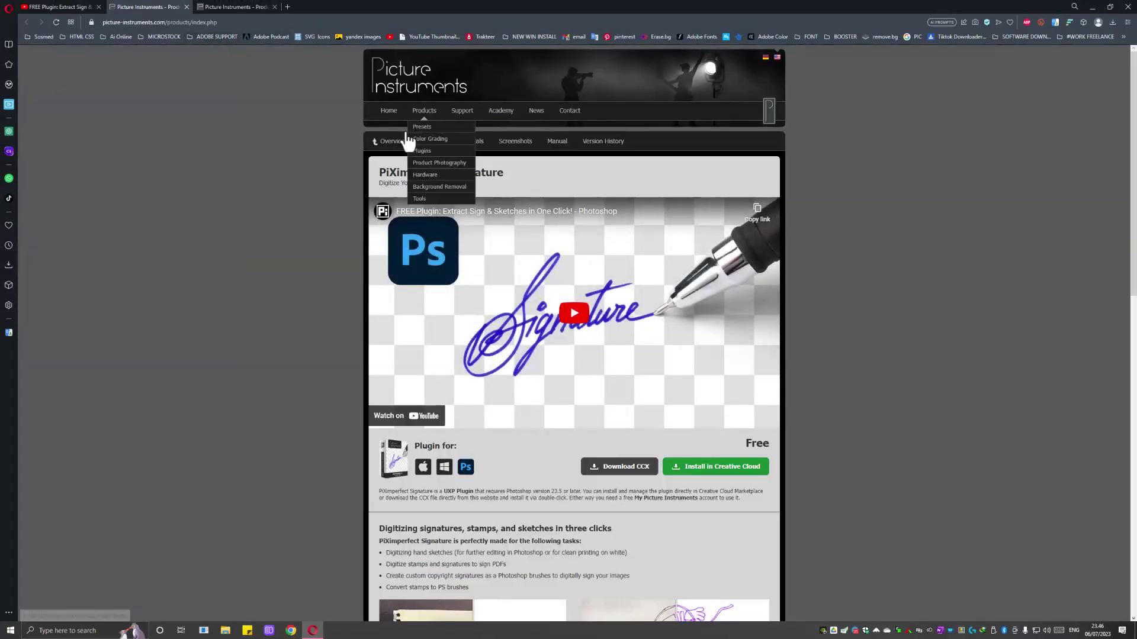
scroll(620, 400, "down", 4)
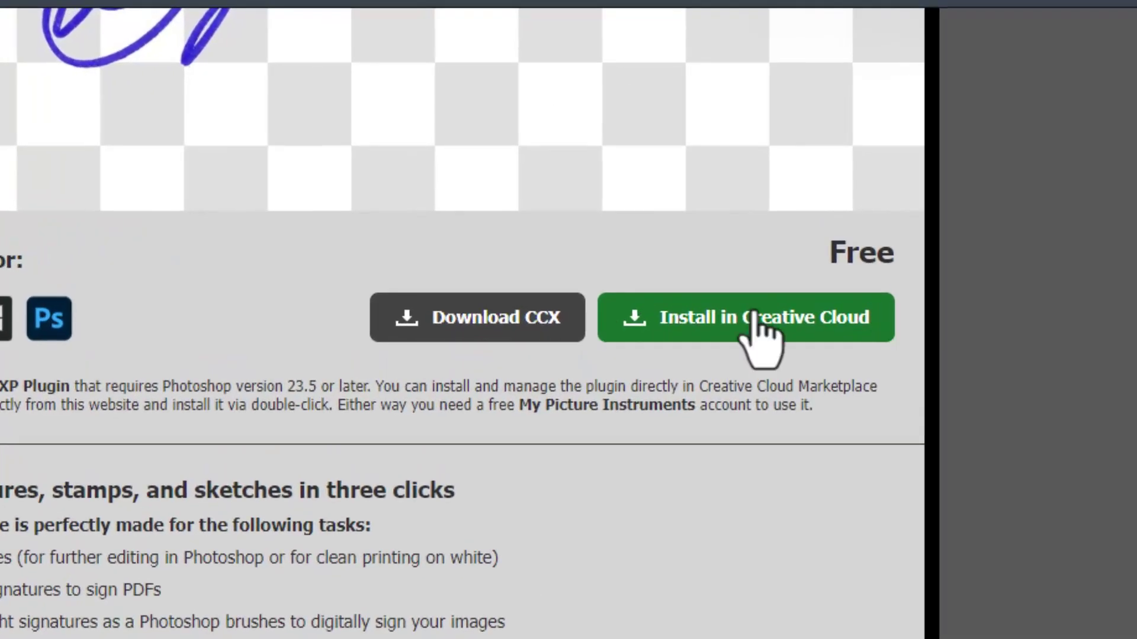
left_click(761, 322)
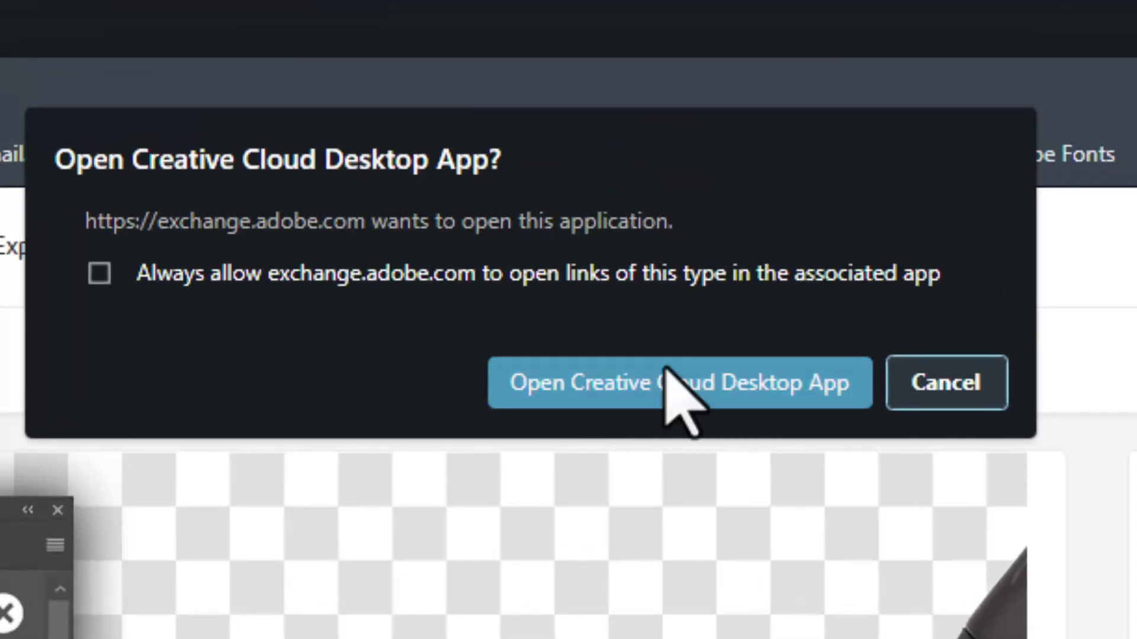
left_click(658, 393)
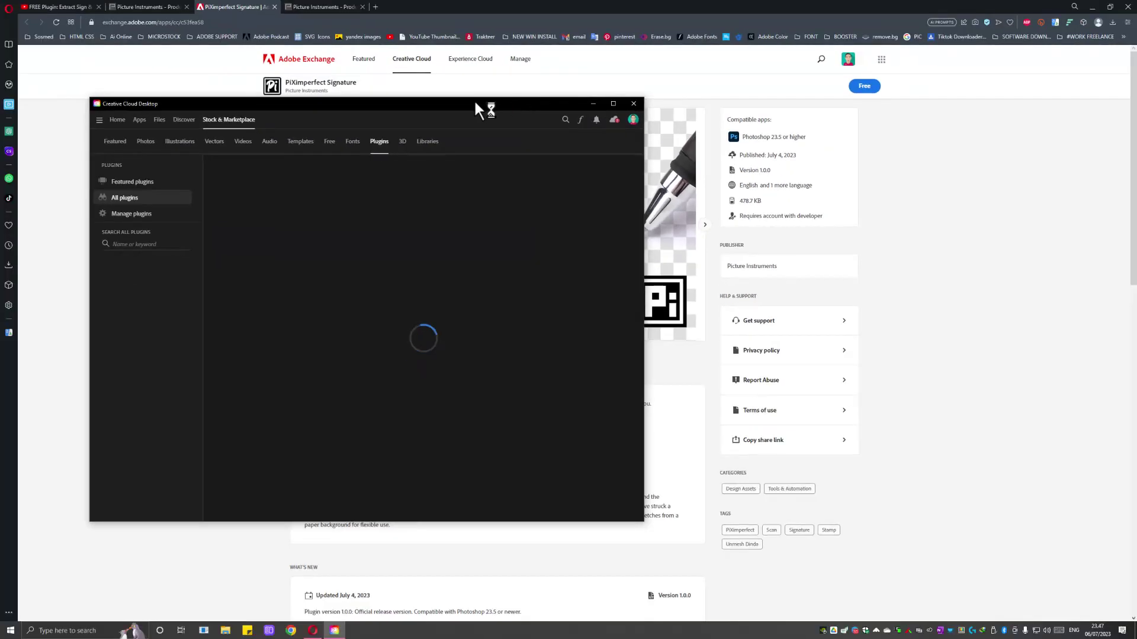
Step: Get the PiXimperfect Signature plugin in Creative Cloud Desktop and confirm the install
left_click_drag(598, 100, 707, 102)
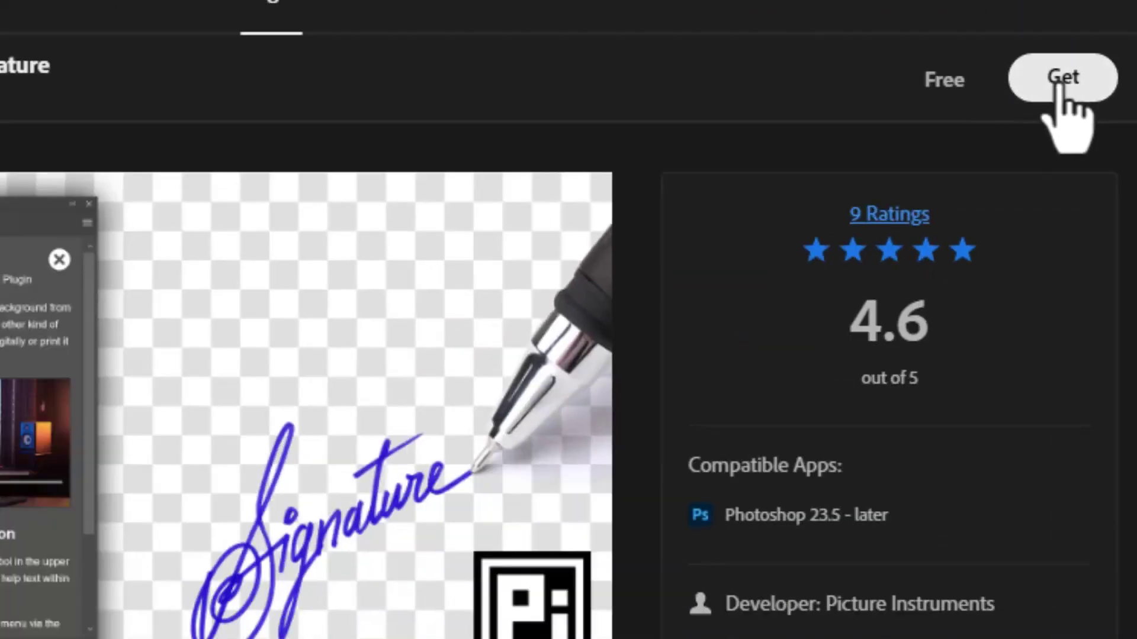
left_click(729, 383)
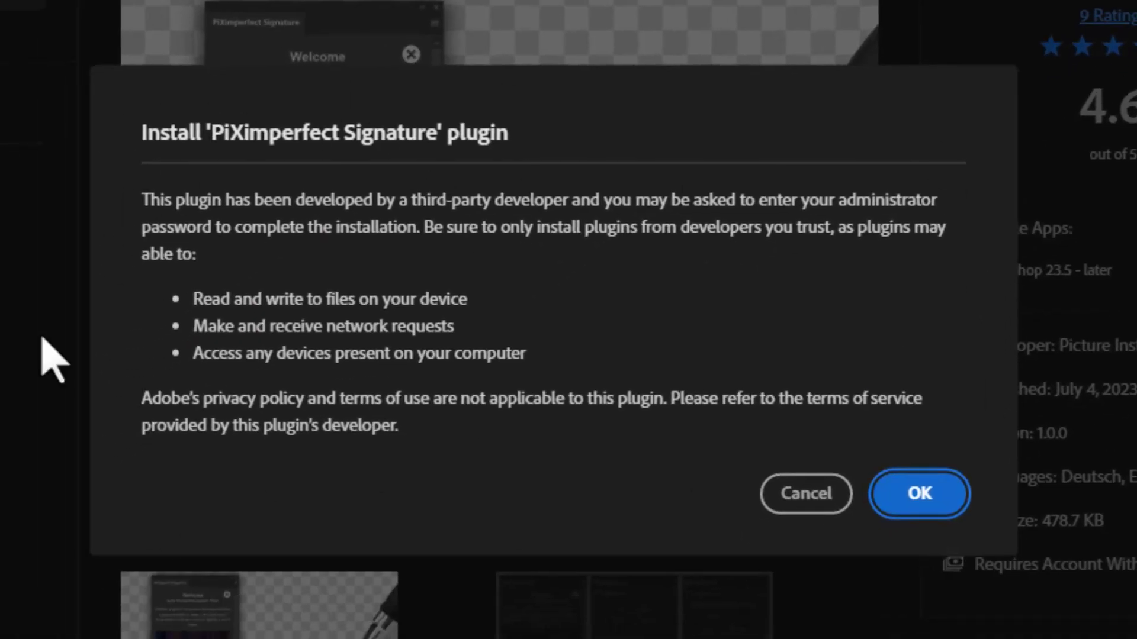
left_click(921, 495)
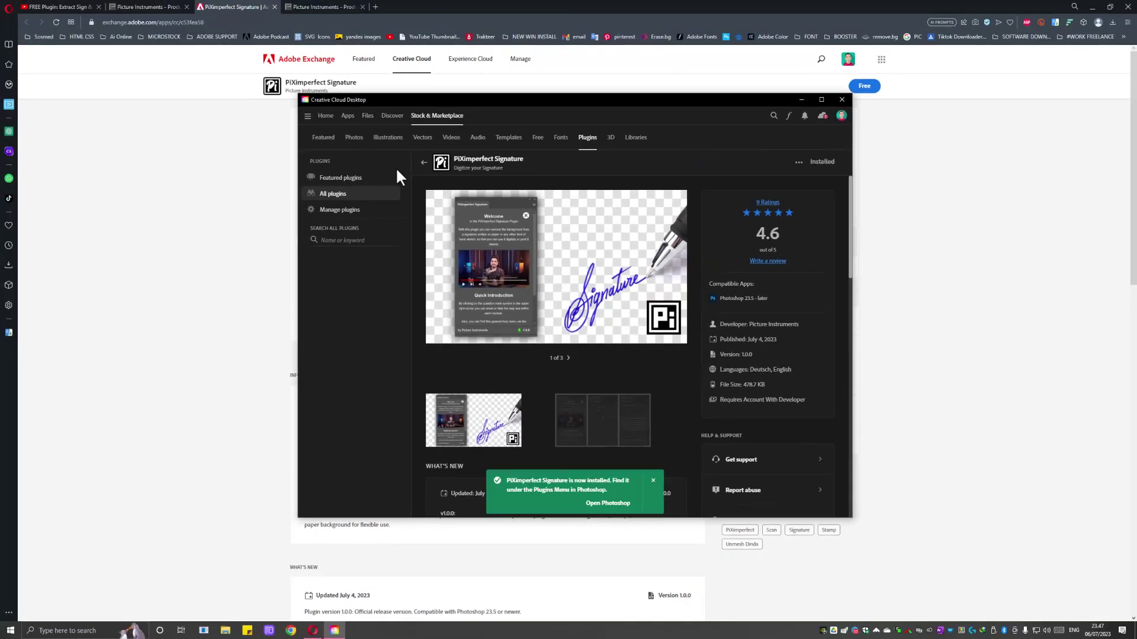
left_click(325, 117)
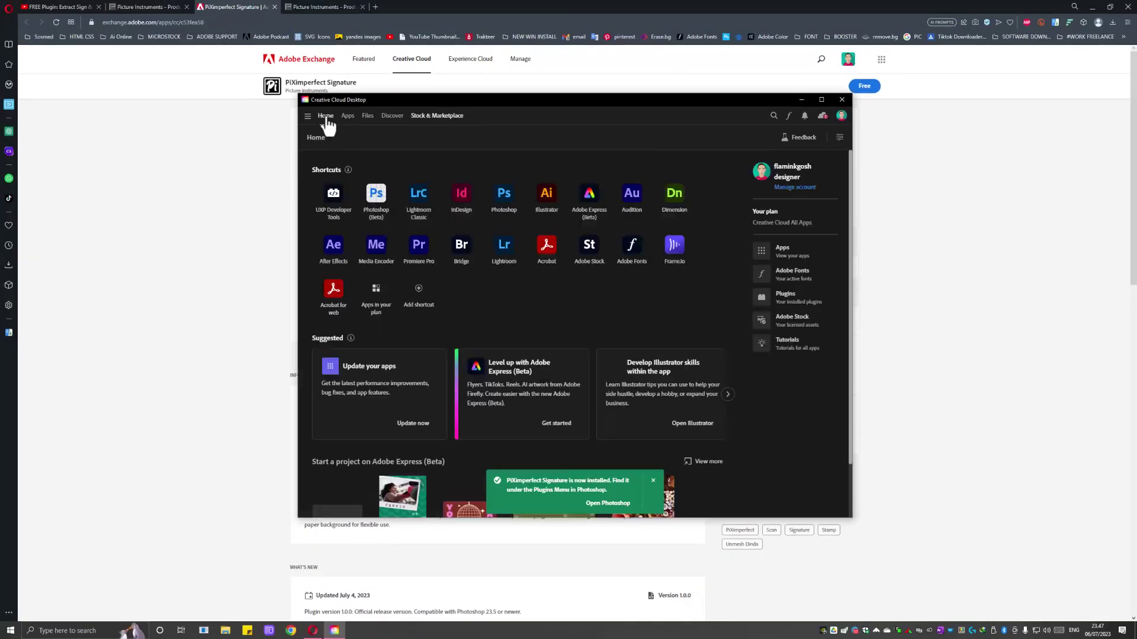
Step: Launch Photoshop (Beta) and paste in the iStock sample signatures image from Google Images
left_click(379, 199)
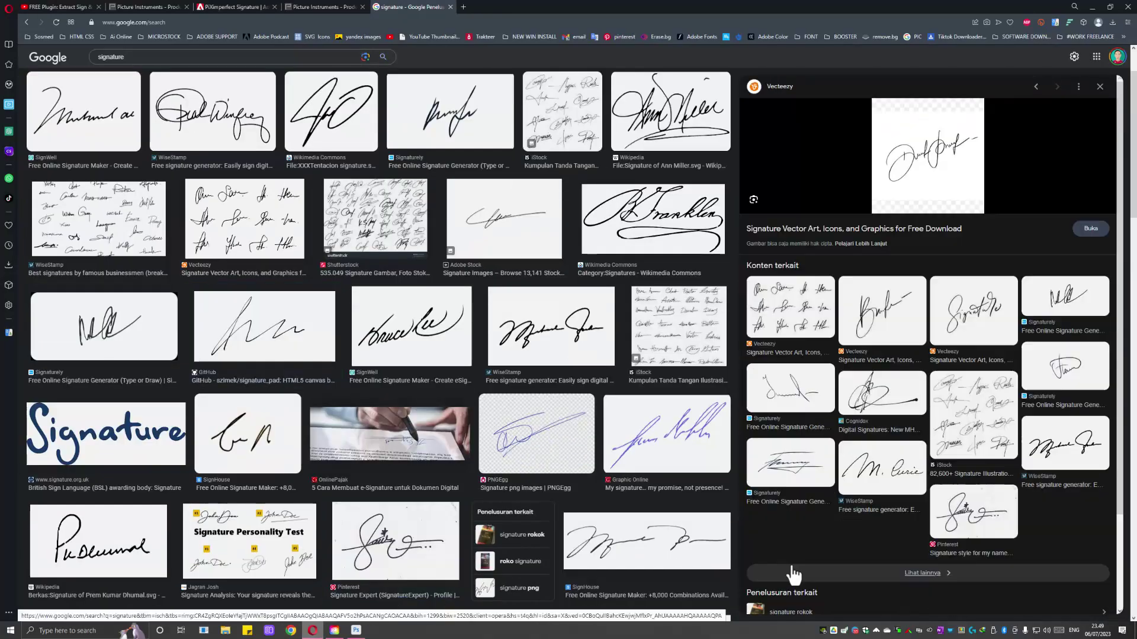
left_click(678, 403)
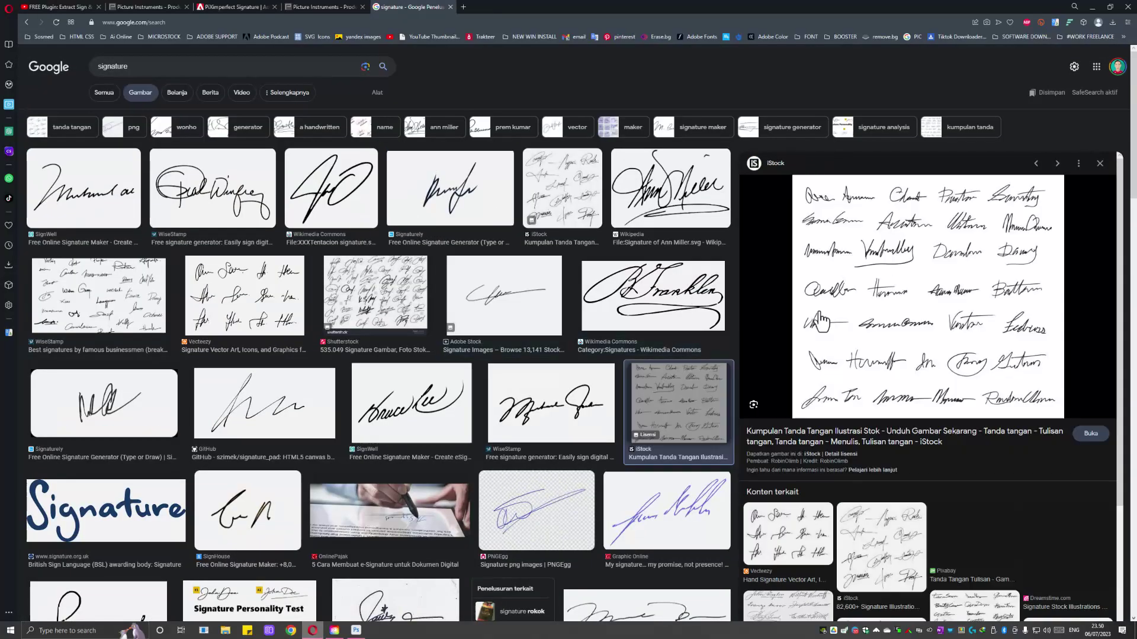
right_click(890, 286)
left_click(923, 385)
key("ctrl+v")
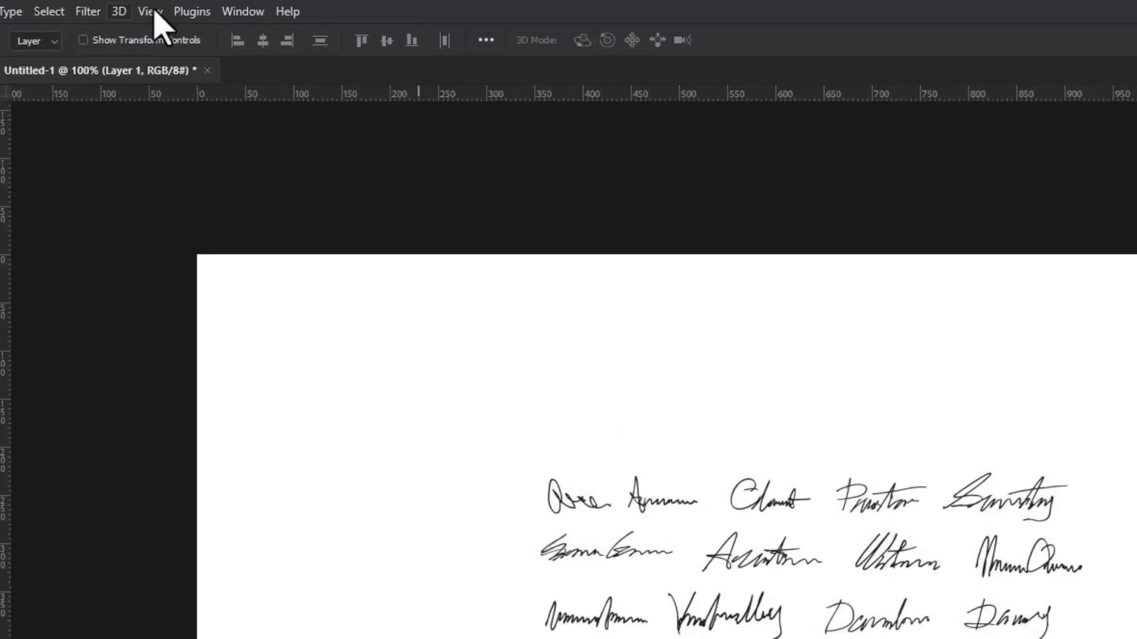
Step: Open the PiXimperfect Signature panel, register a free My-PI account, and sign in with its credentials
left_click(170, 5)
mouse_move(331, 256)
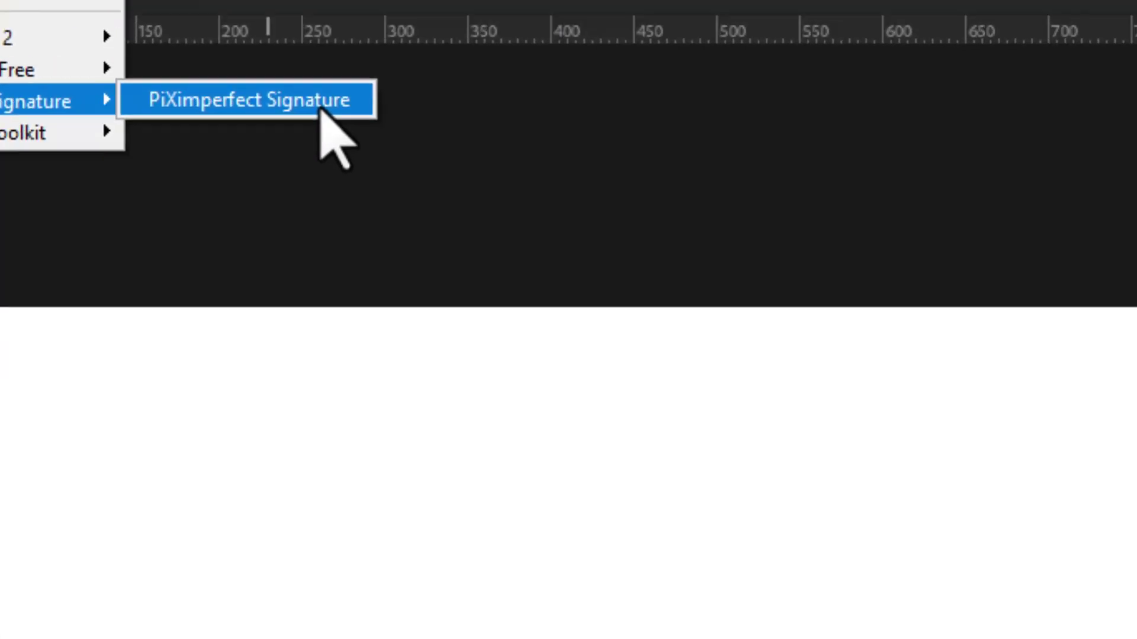
left_click(685, 254)
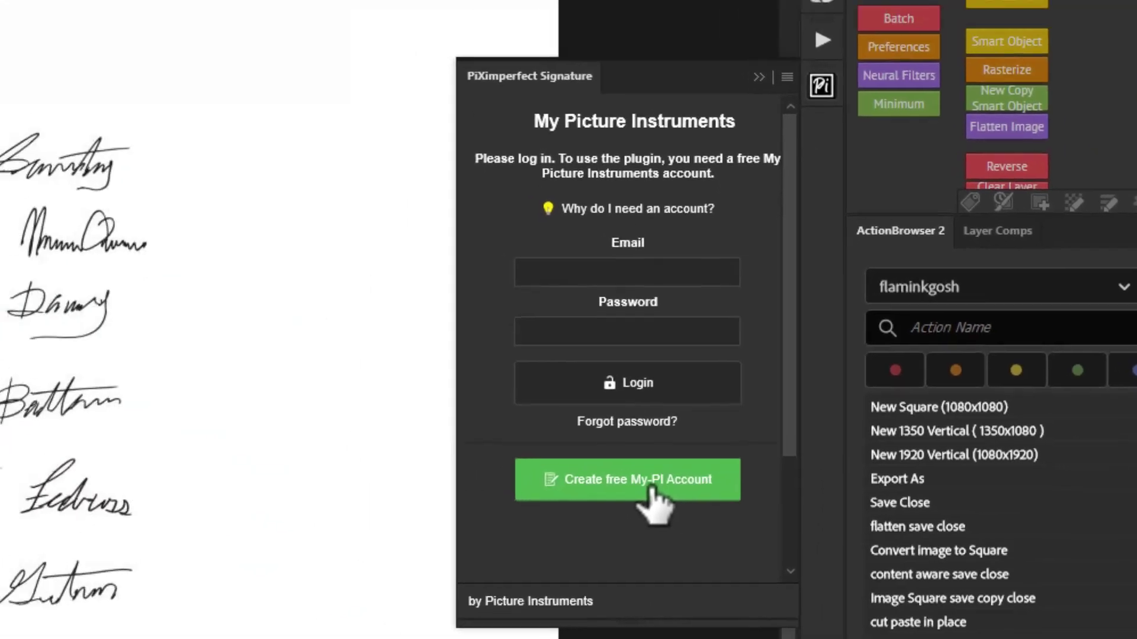
left_click(560, 476)
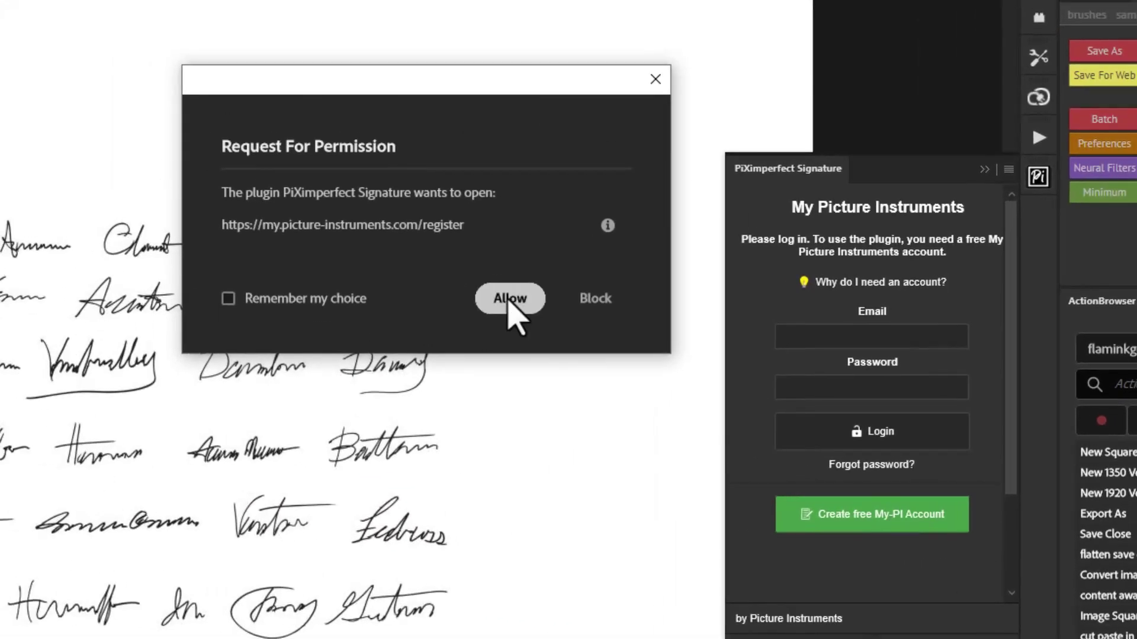
left_click(508, 299)
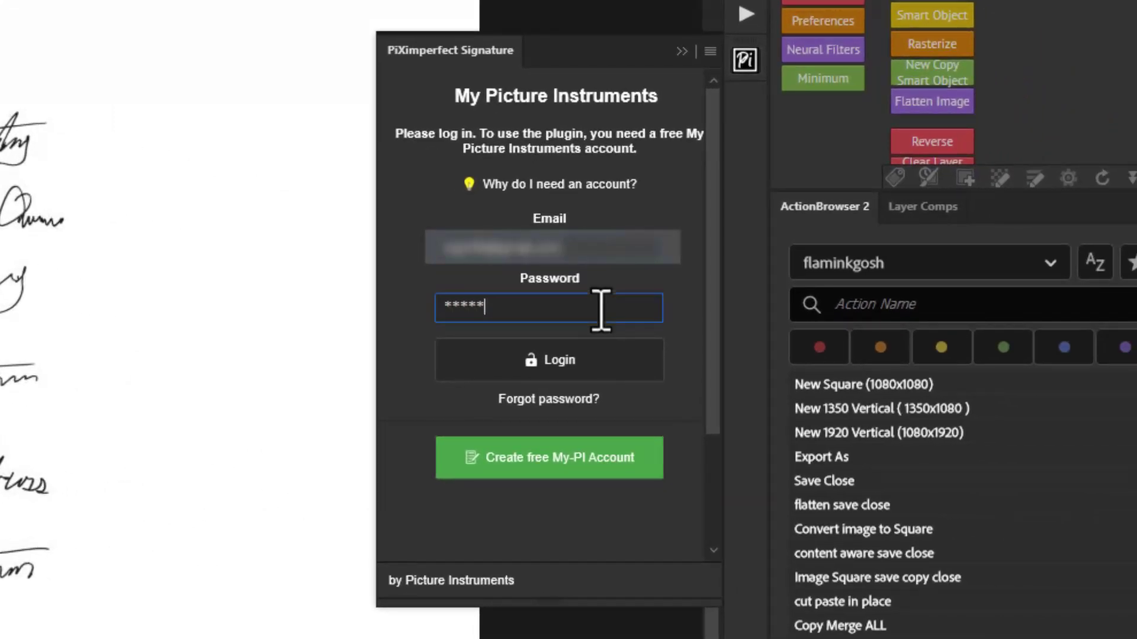
left_click(603, 362)
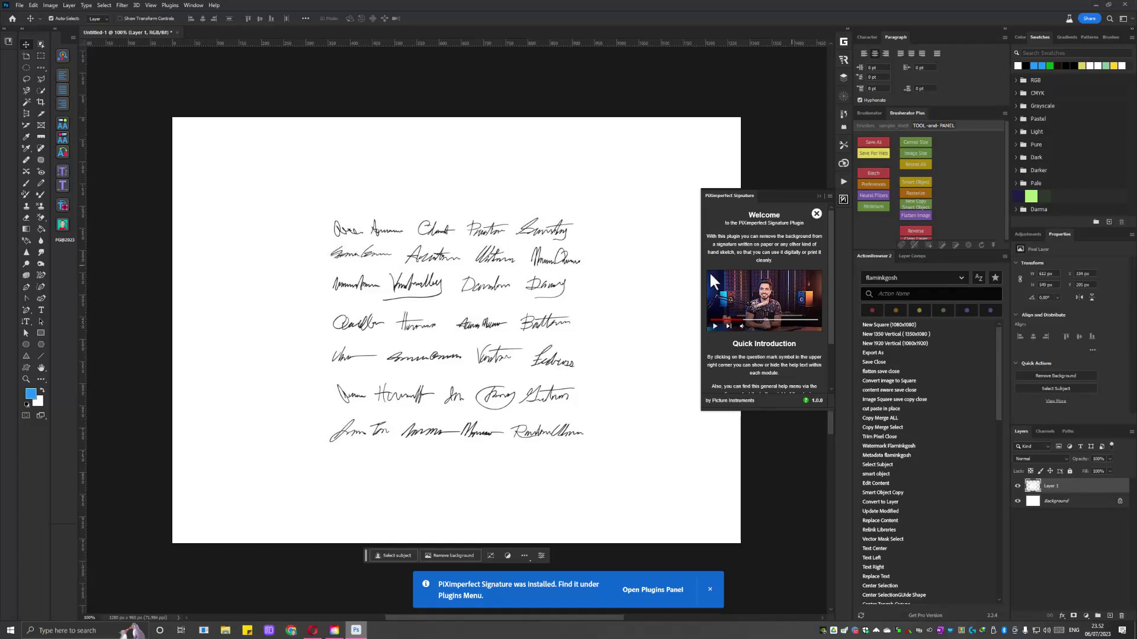
Step: Close the plugin's welcome screen and choose Convert Signature
left_click(817, 214)
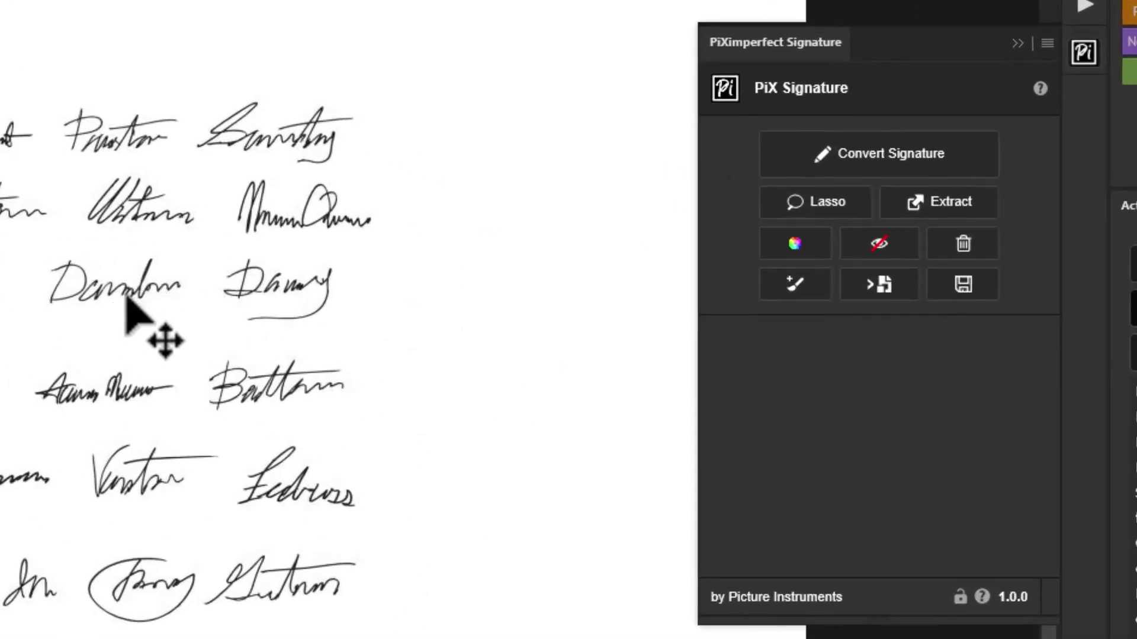
left_click(842, 156)
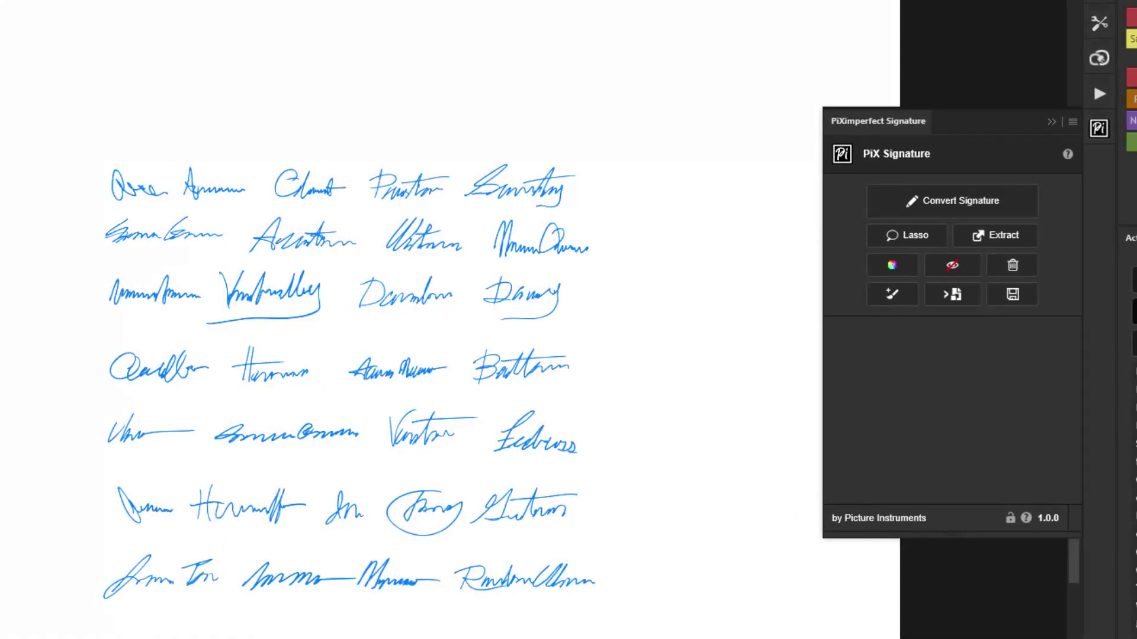
Step: Change the signature ink colour to deep blue #030fff in the Color Picker
left_click(893, 267)
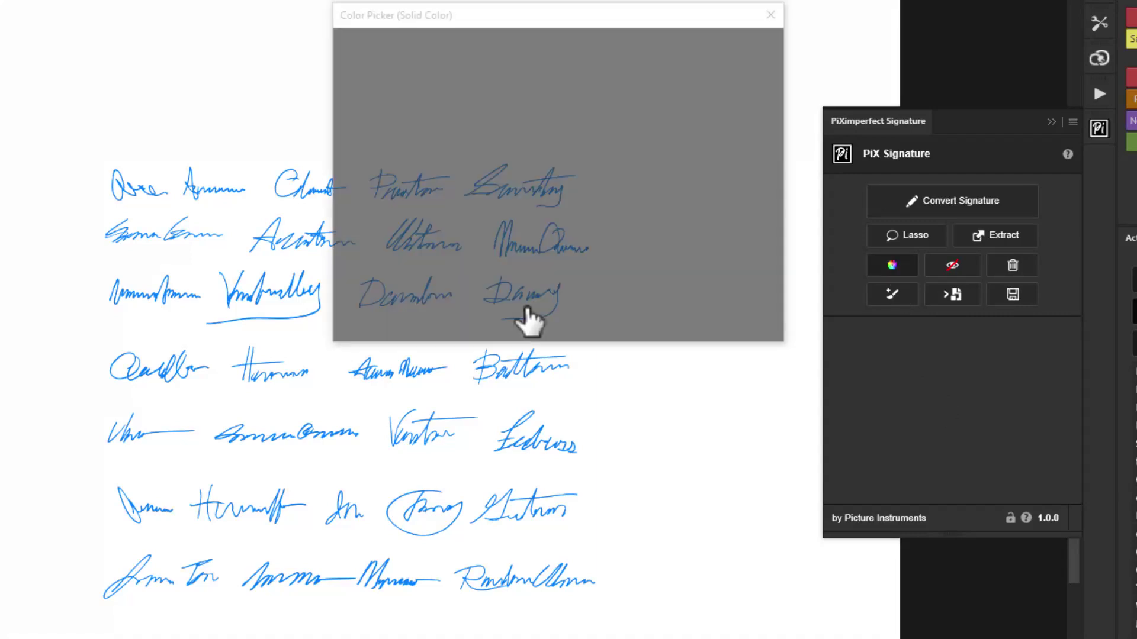
left_click_drag(572, 213, 572, 233)
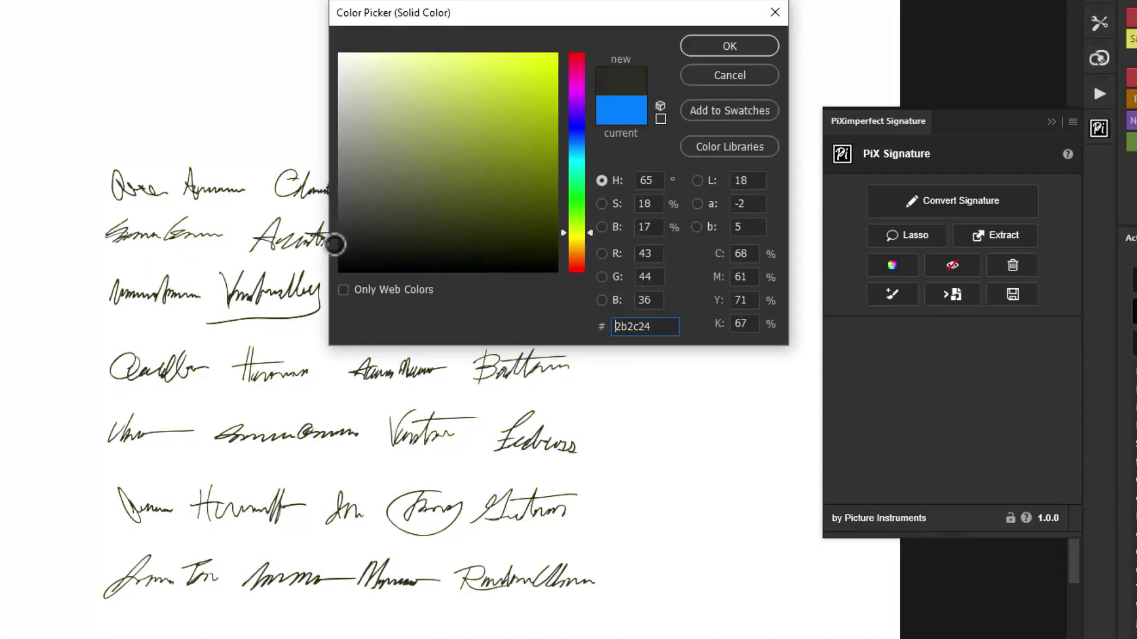
mouse_move(575, 172)
left_mouse_down()
mouse_move(573, 190)
mouse_move(576, 36)
mouse_move(580, 232)
mouse_move(583, 55)
mouse_move(581, 128)
left_mouse_up()
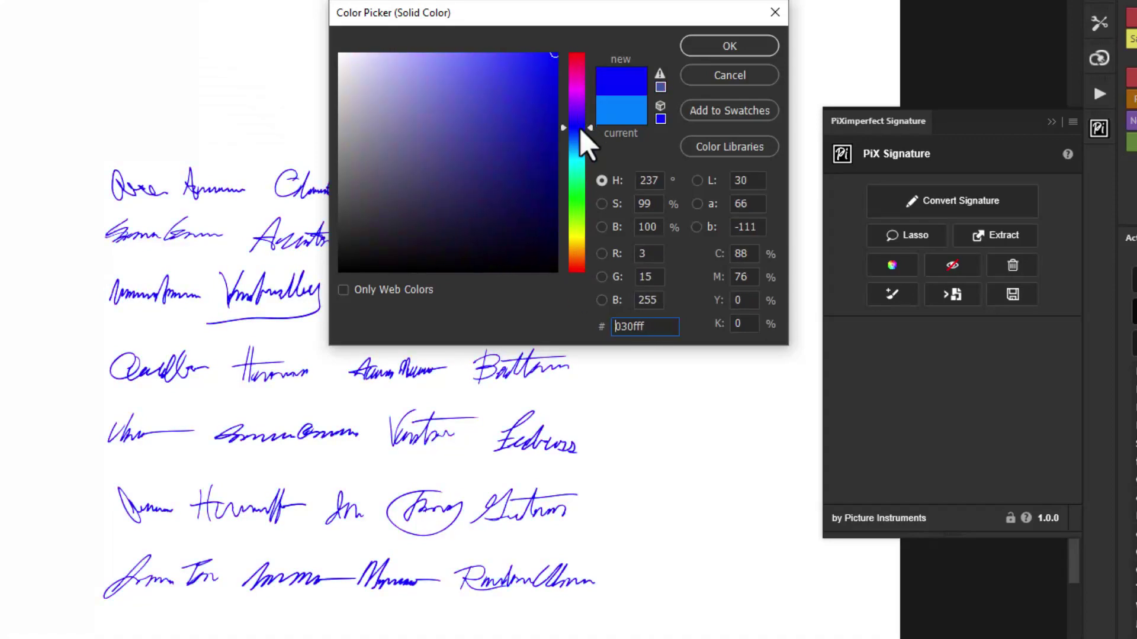
left_click(729, 45)
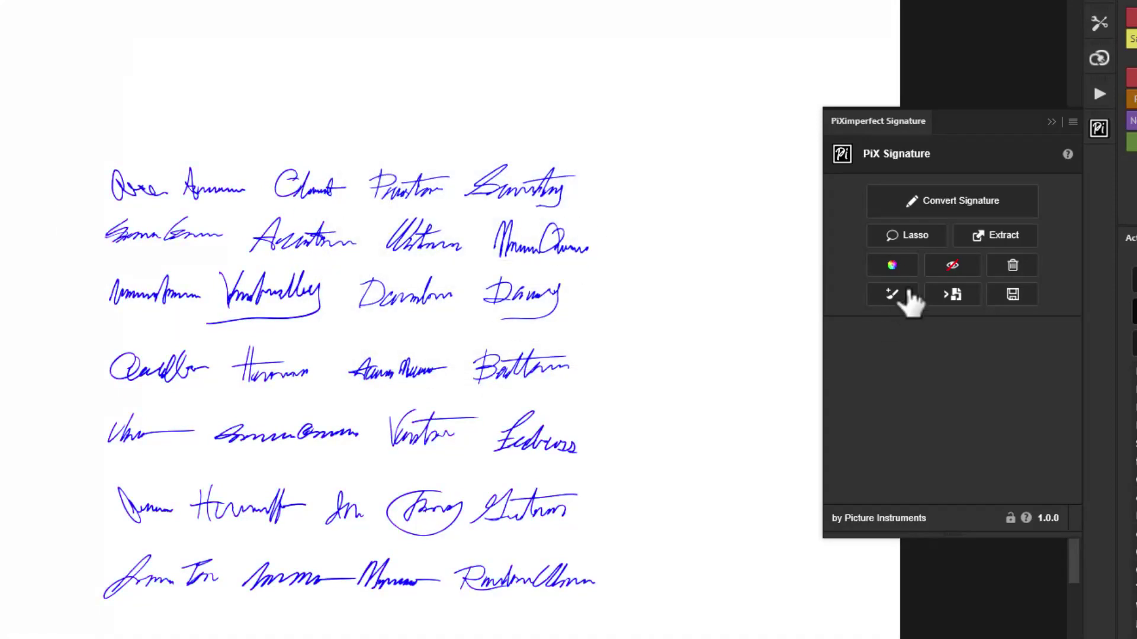
Step: Lasso the underlined third-row signature and extract it to its own transparent document
scroll(337, 307, "up", 3)
scroll(434, 201, "up", 2)
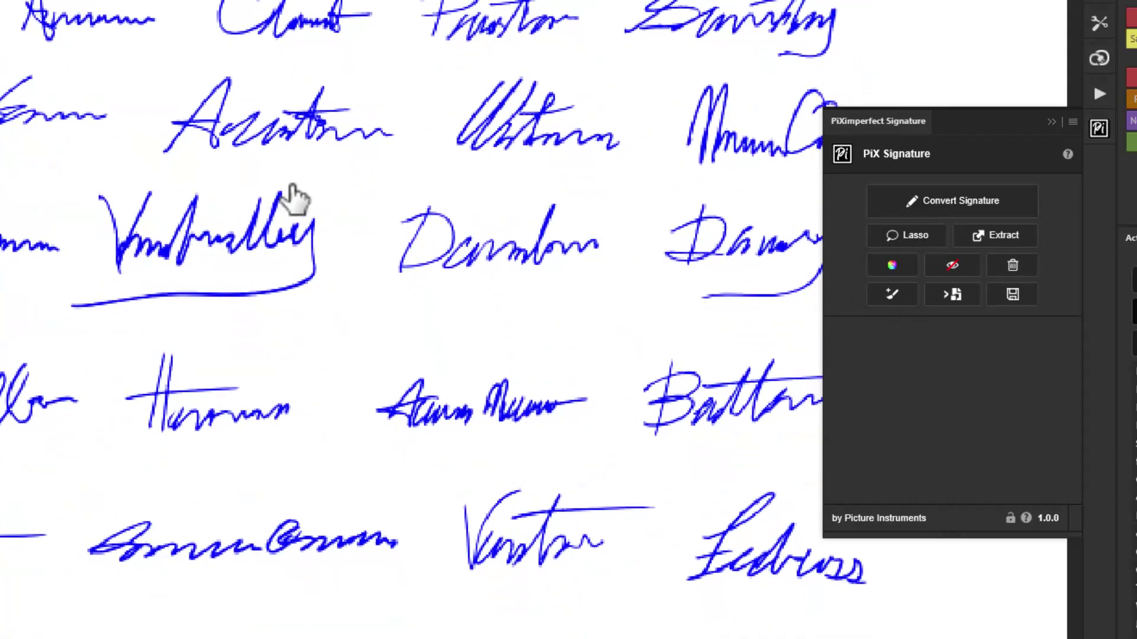
left_click_drag(349, 204, 388, 194)
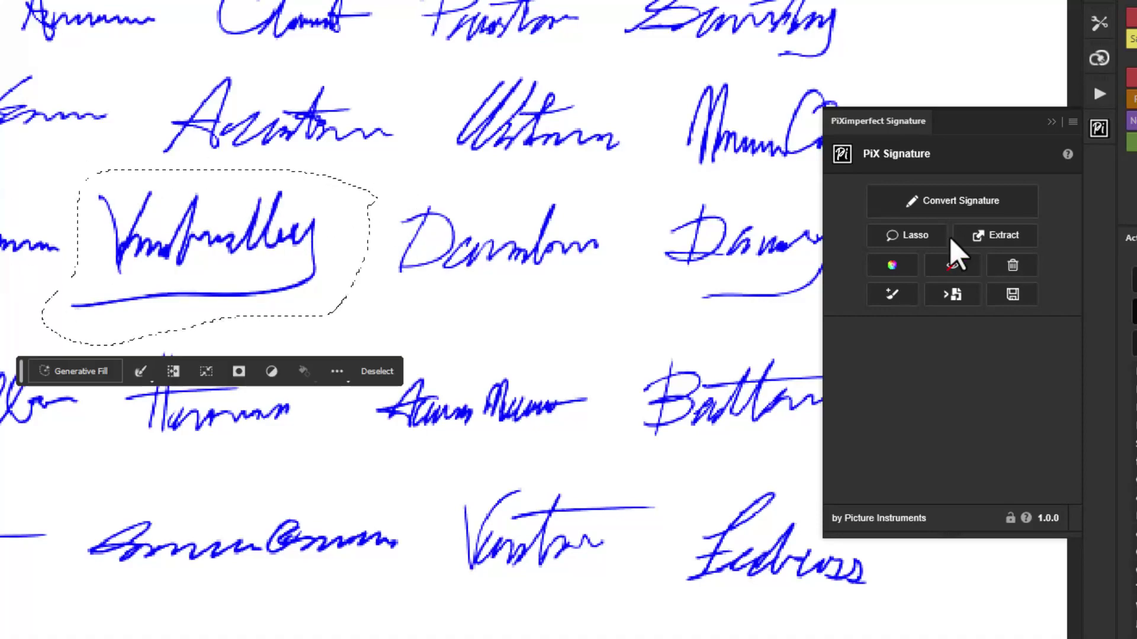
left_click(1024, 240)
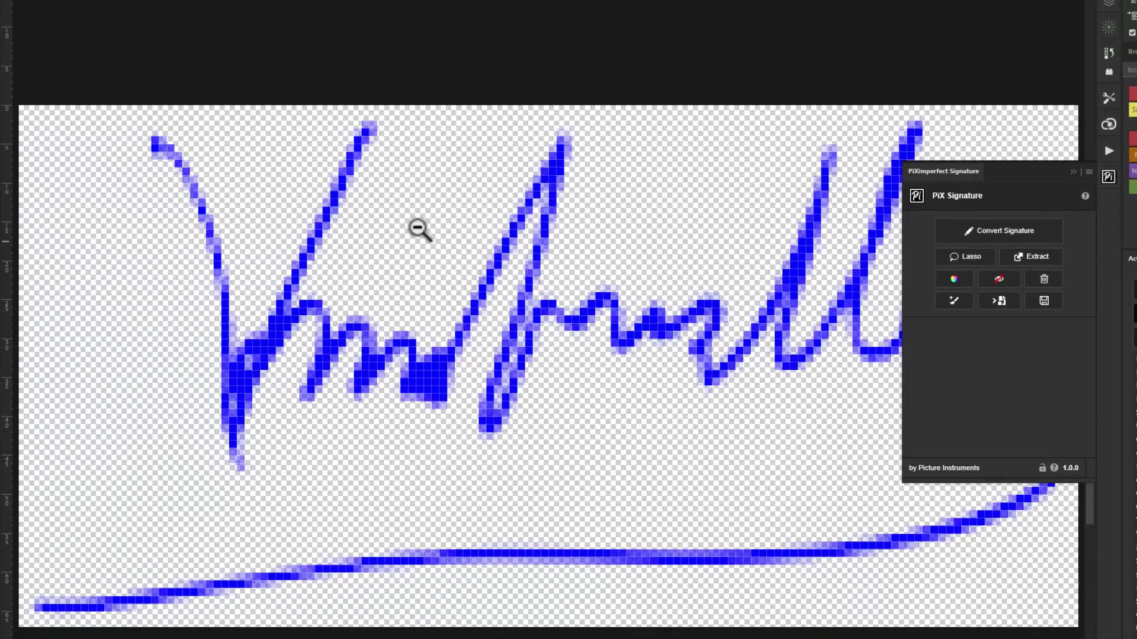
Step: Save the extracted signature as a PNG copy 'PiX - Signature 1' in Documents
left_click(406, 244, "alt")
left_click_drag(553, 224, 556, 254)
key("v")
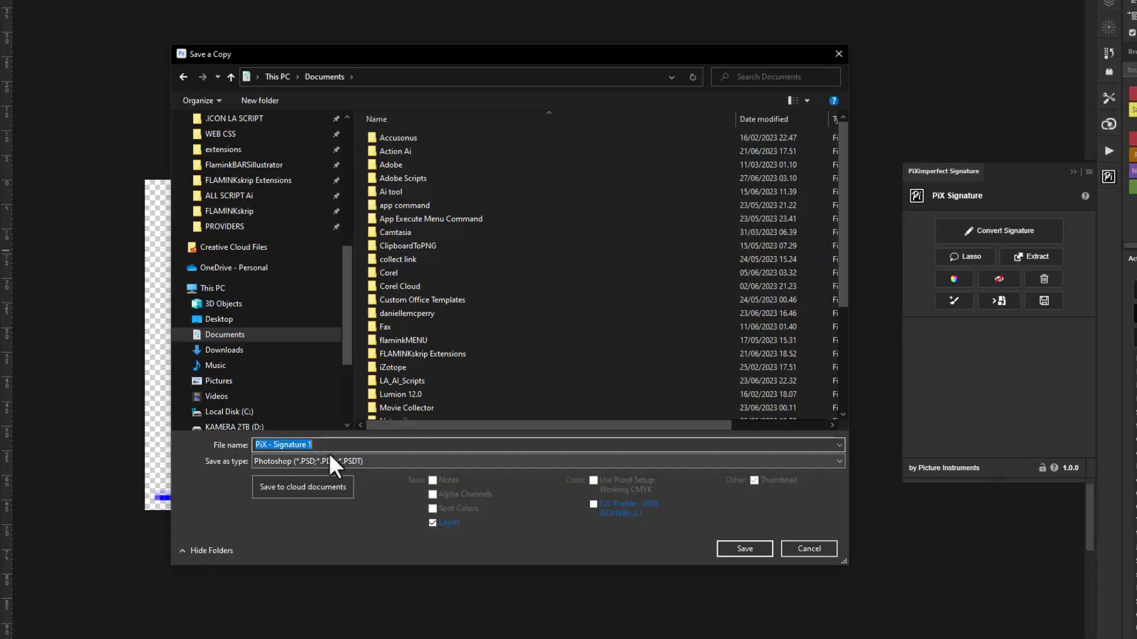
left_click(329, 461)
left_click(309, 636)
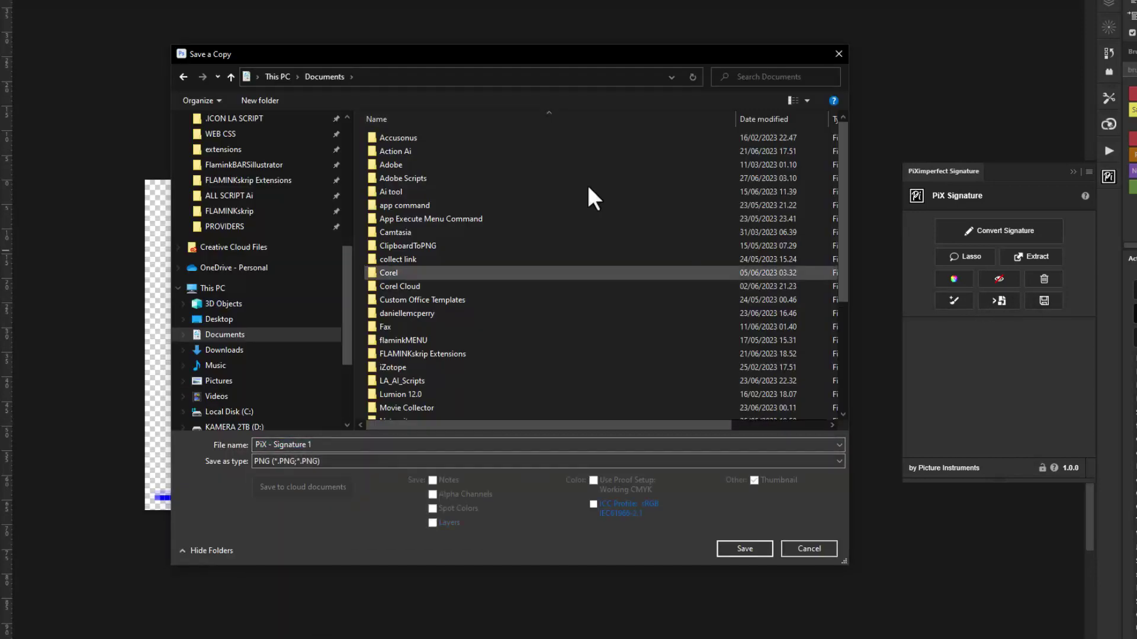
left_click(749, 547)
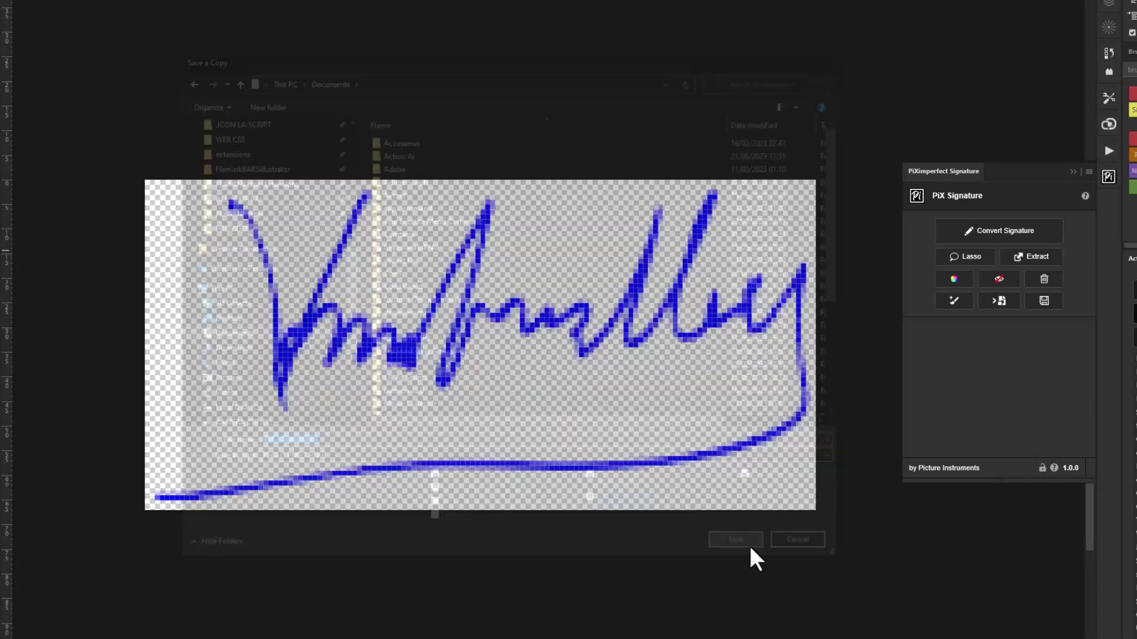
left_click(648, 247)
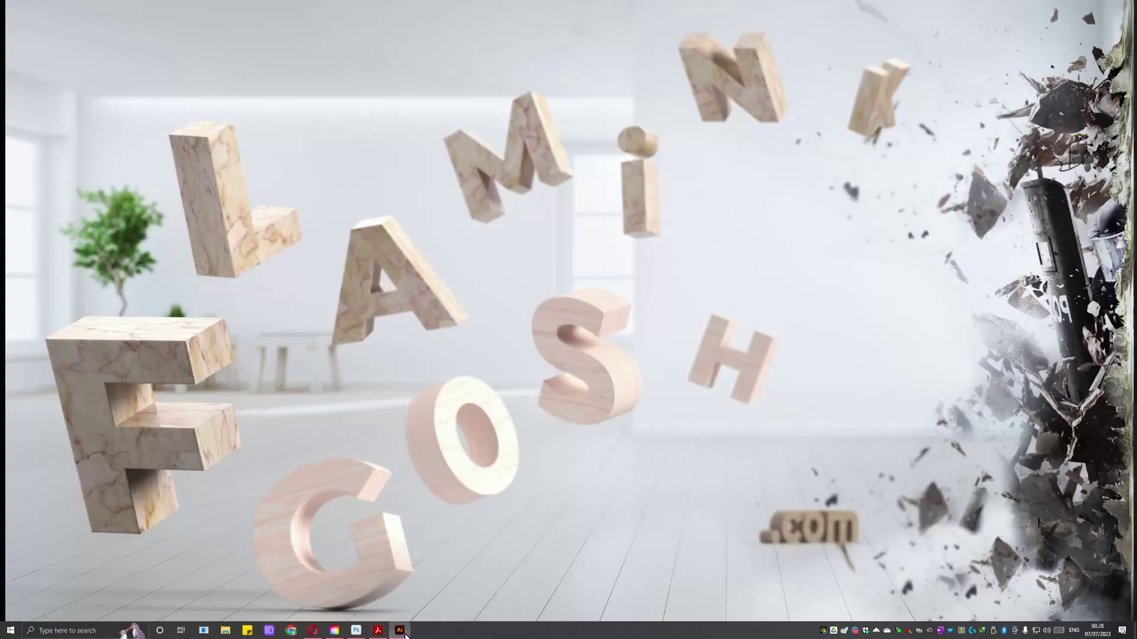
Step: Drag the signature PNG beneath 'Thanks for your business' on the Illustrator invoice
left_click(406, 635)
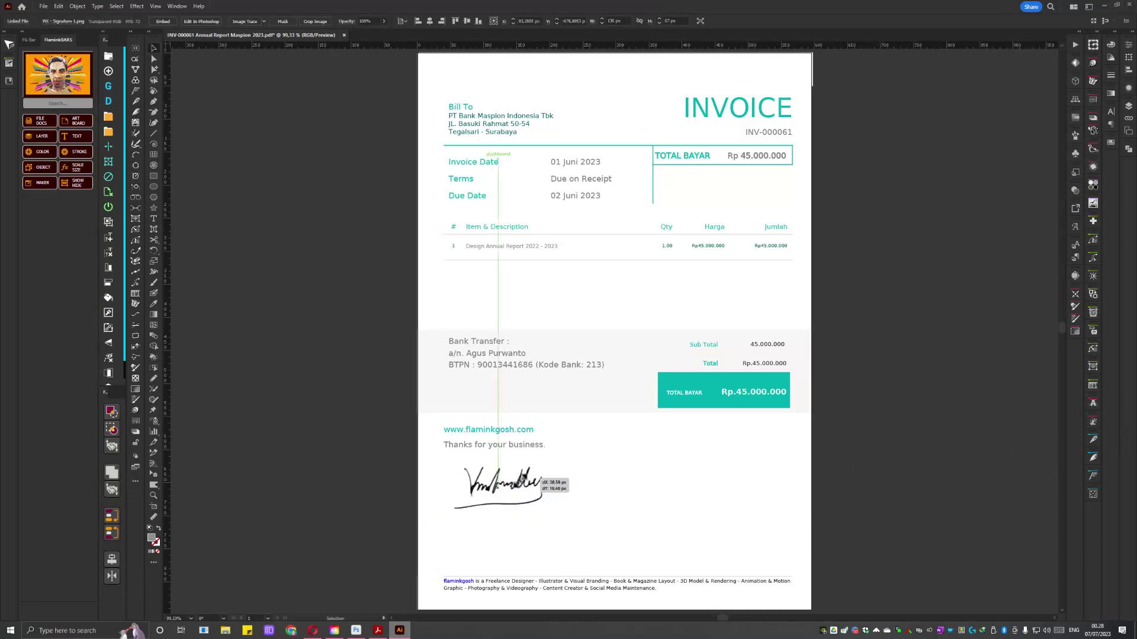
left_click_drag(512, 458, 522, 483)
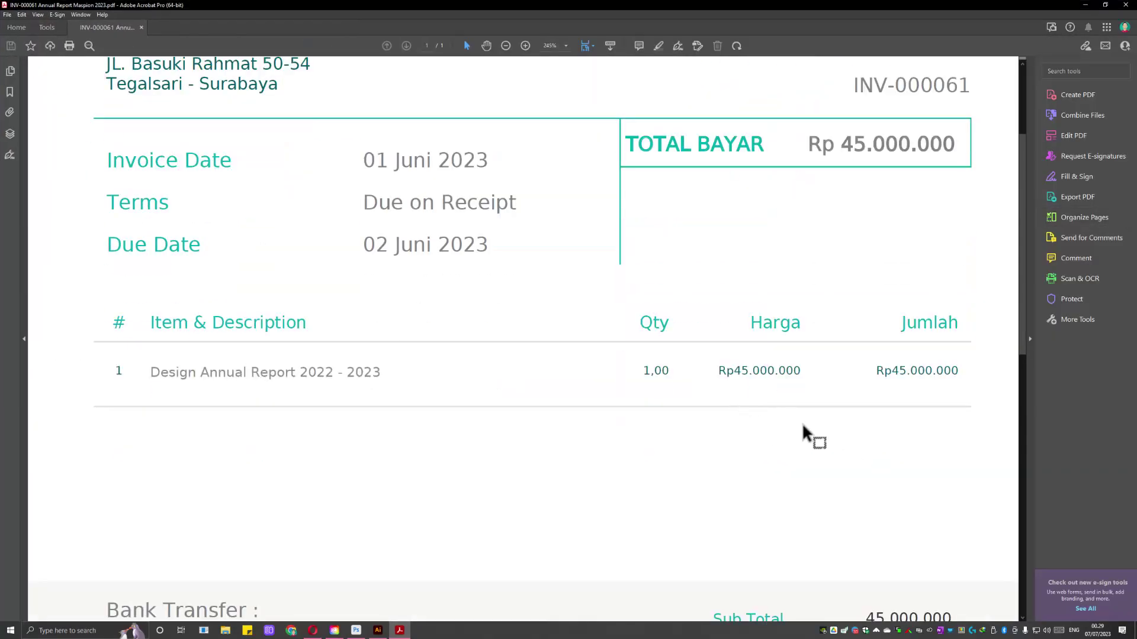
Step: Zoom the invoice to 99% and start Fill & Sign > Sign Yourself > Add Signature
scroll(802, 421, "down", 2)
scroll(644, 481, "down", 2)
scroll(648, 485, "down", 1)
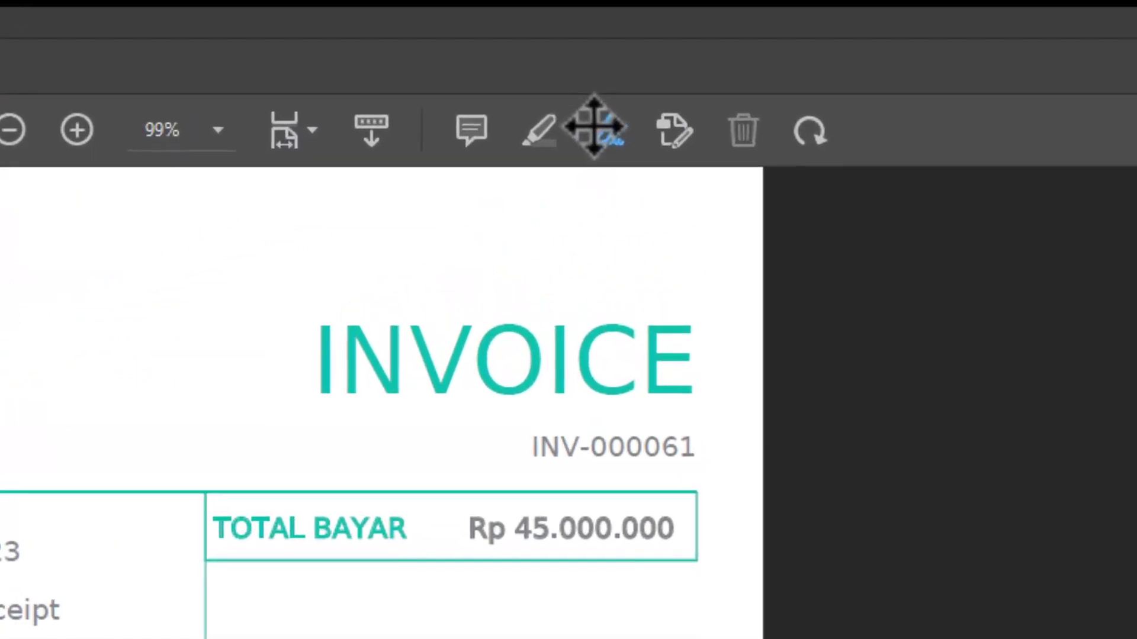
left_click(681, 47)
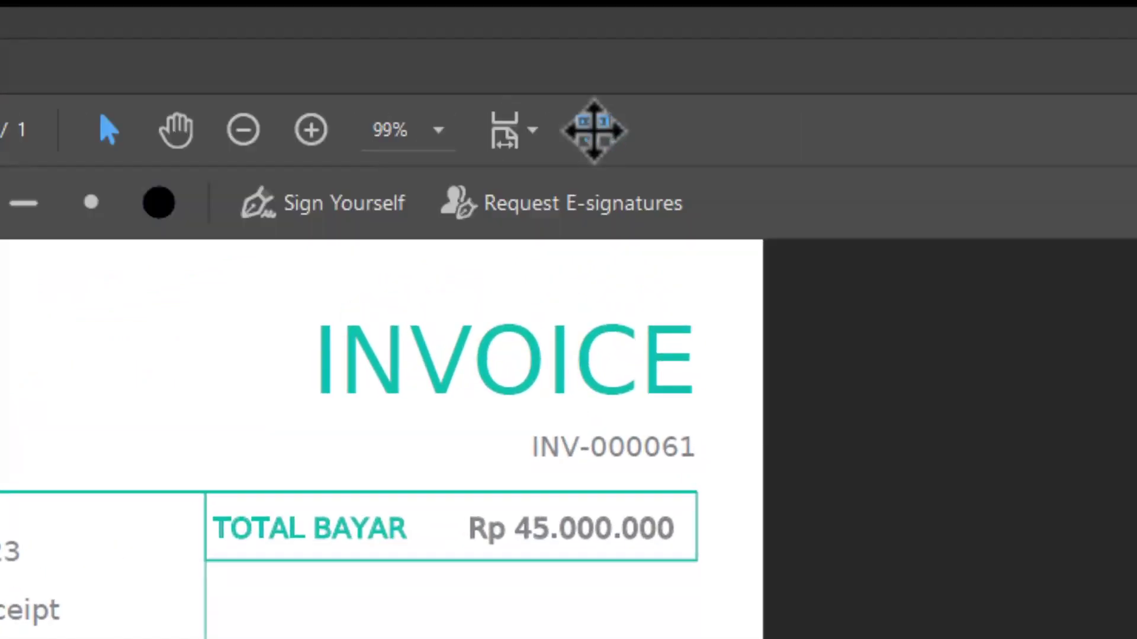
left_click(418, 317)
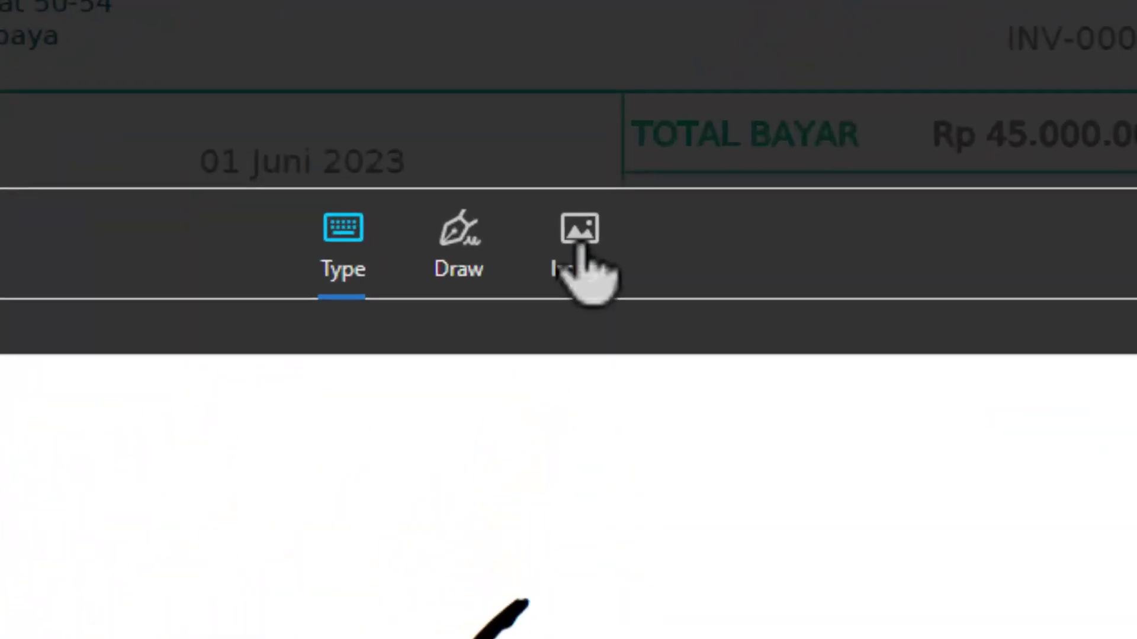
Step: Create an image signature from the PiX - Signature 1 file and apply it
left_click(580, 243)
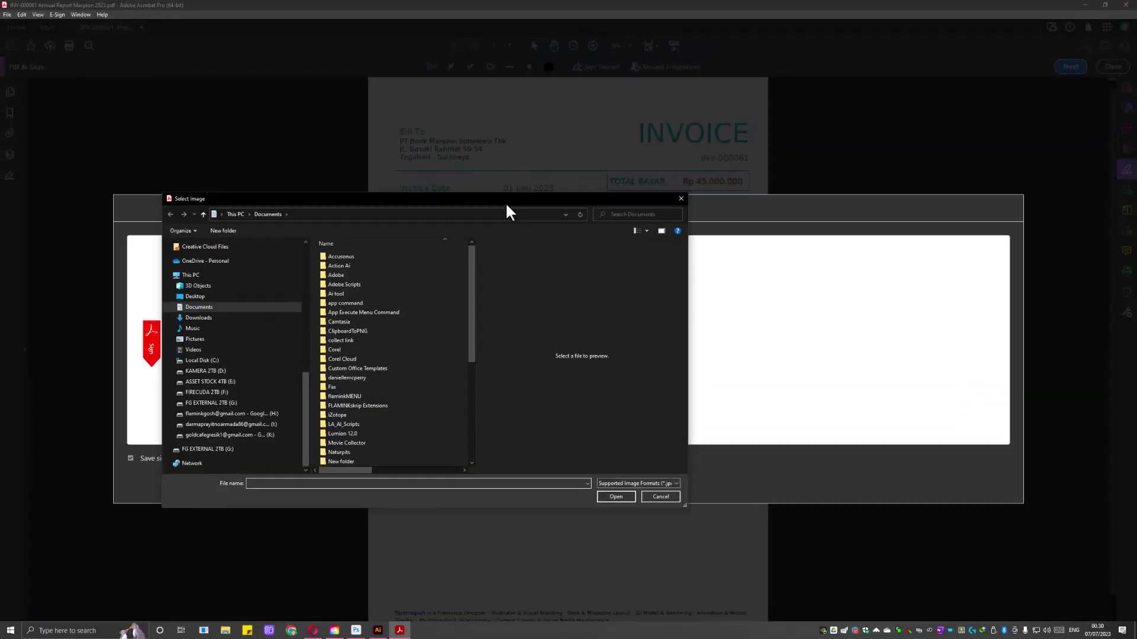
scroll(538, 403, "down", 5)
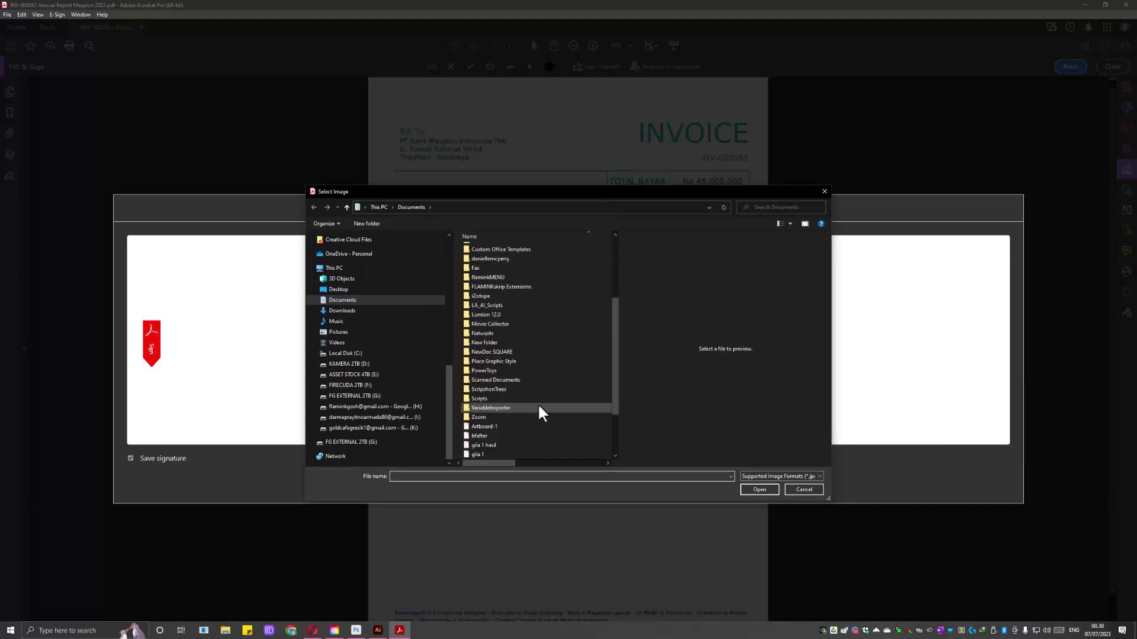
left_click(527, 436)
left_click(760, 491)
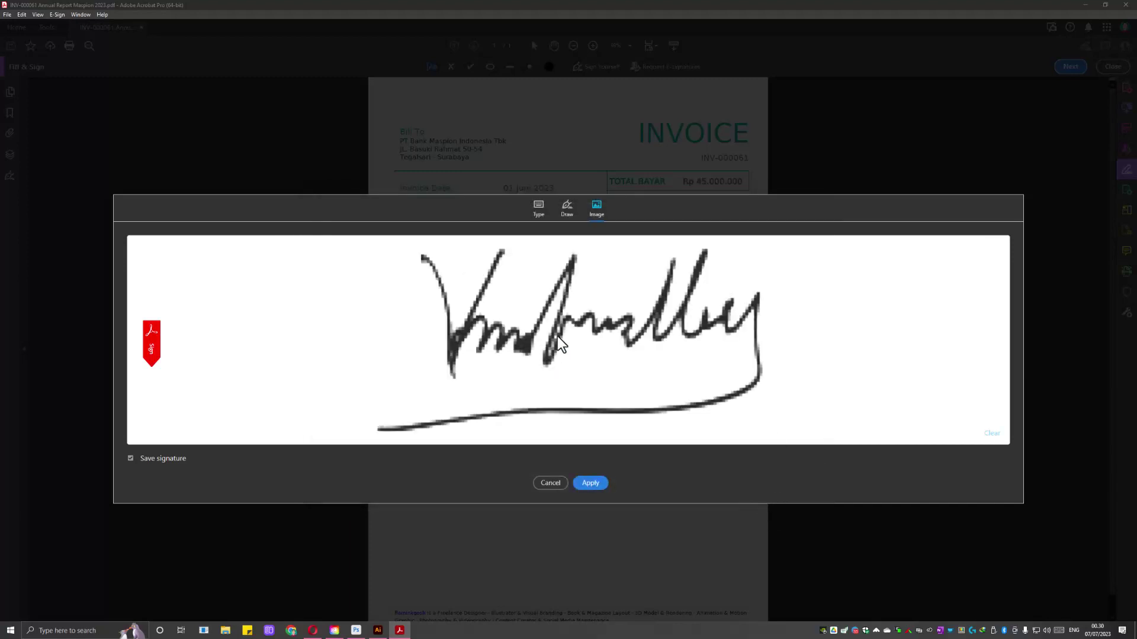
left_click(598, 483)
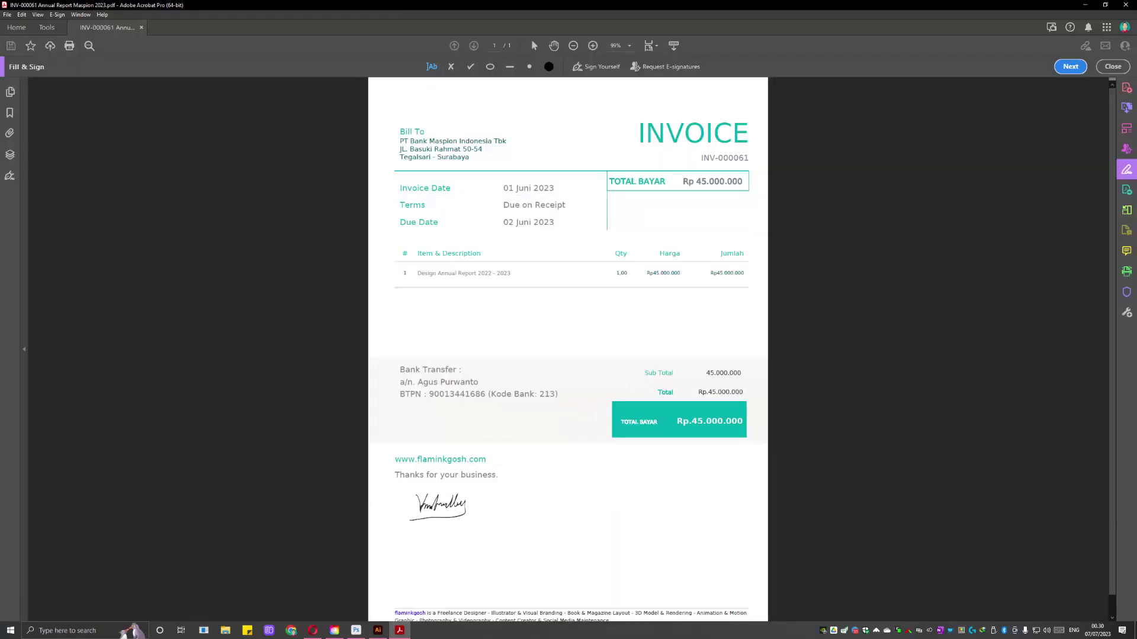
Step: Place the signature below 'Thanks for your business' and enlarge it slightly
left_click(438, 506)
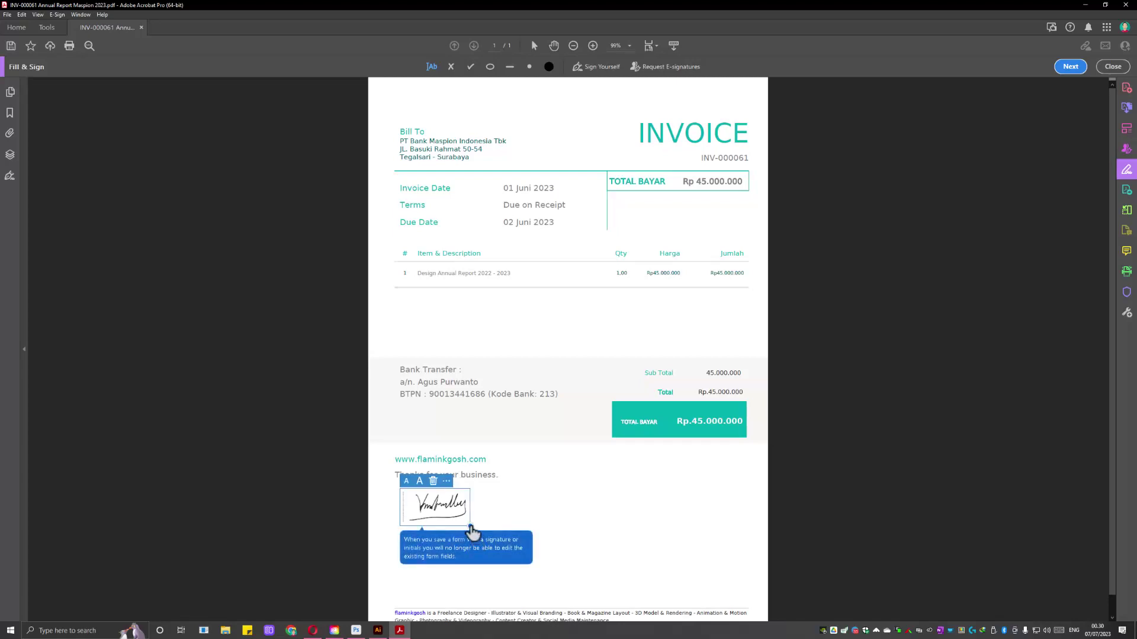
left_click_drag(480, 533, 530, 560)
left_click_drag(494, 514, 478, 520)
left_click(519, 526)
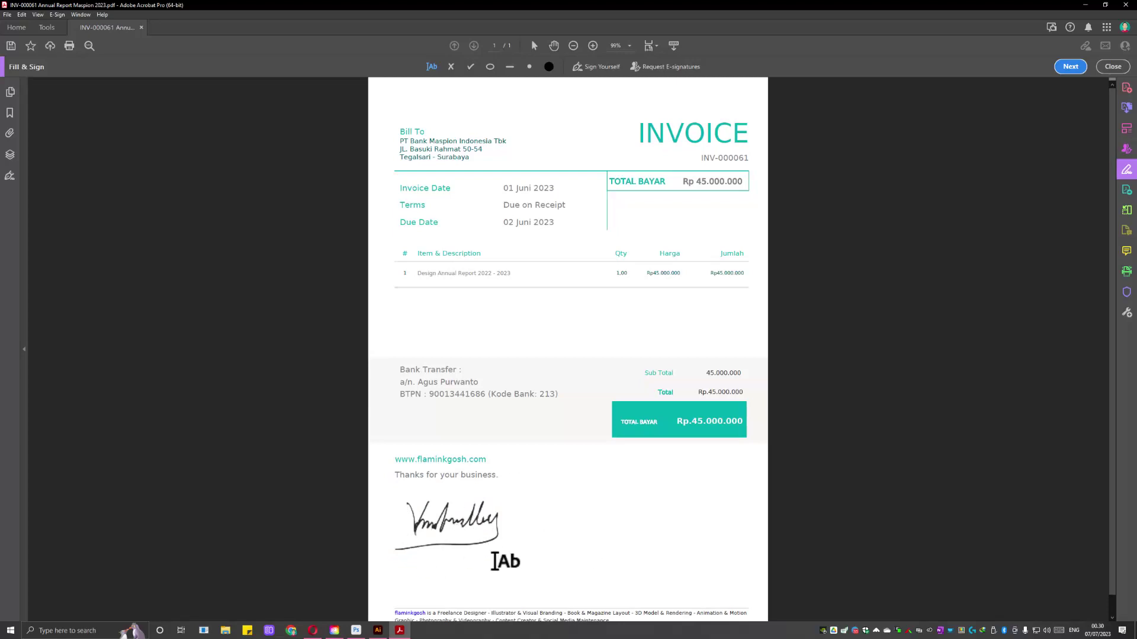
Step: Save a read-only copy of the signed invoice and minimize Acrobat
left_click(1071, 66)
left_click(1048, 209)
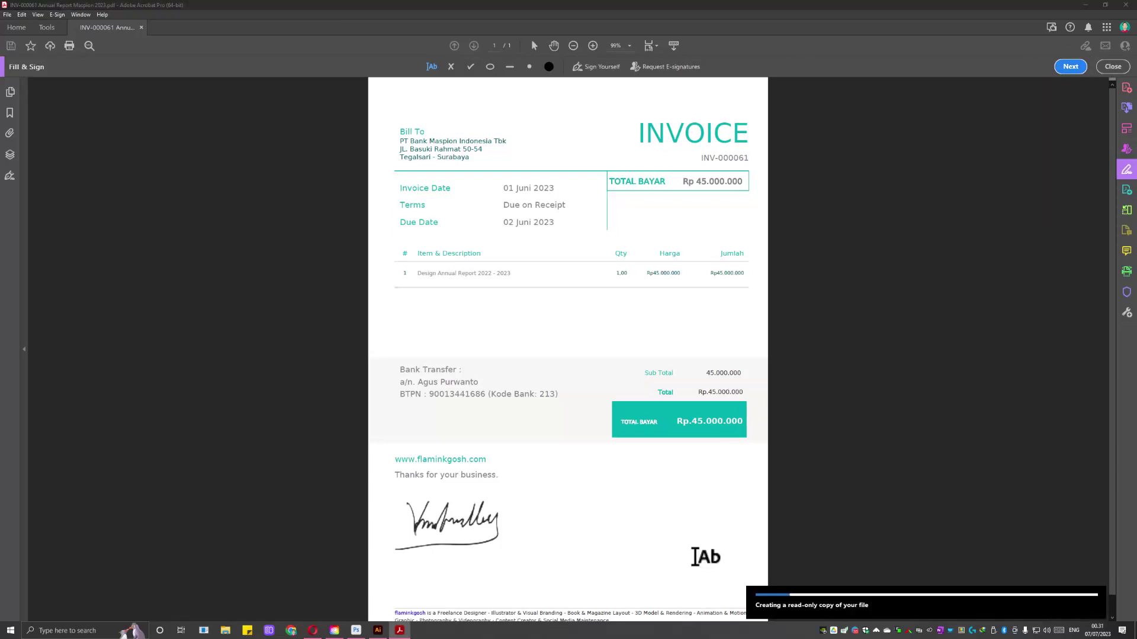
left_click(1088, 5)
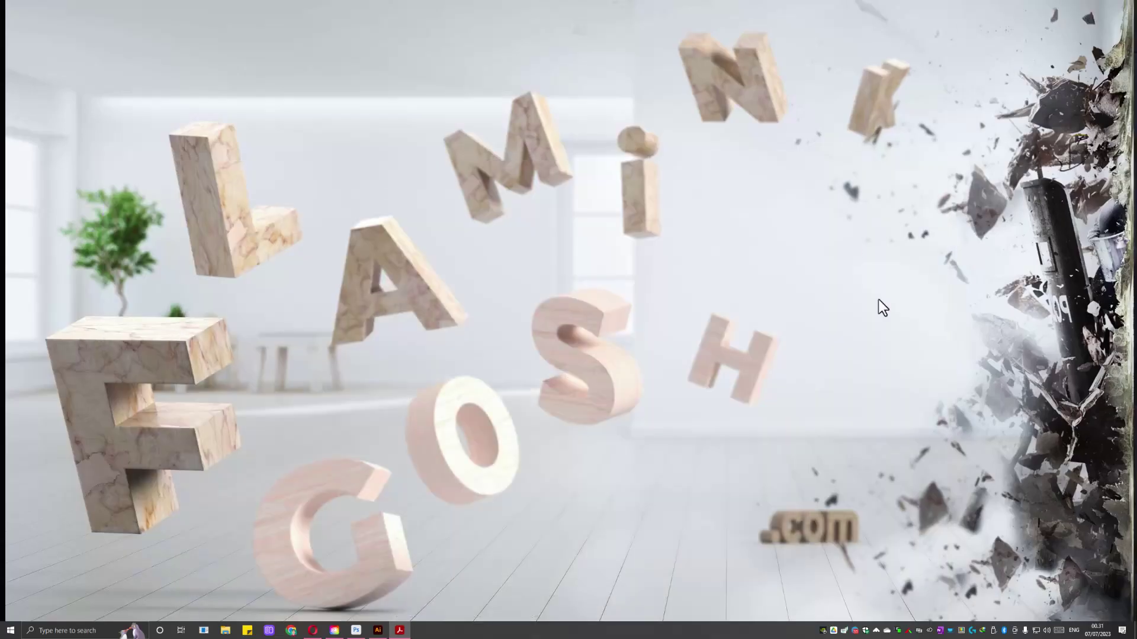